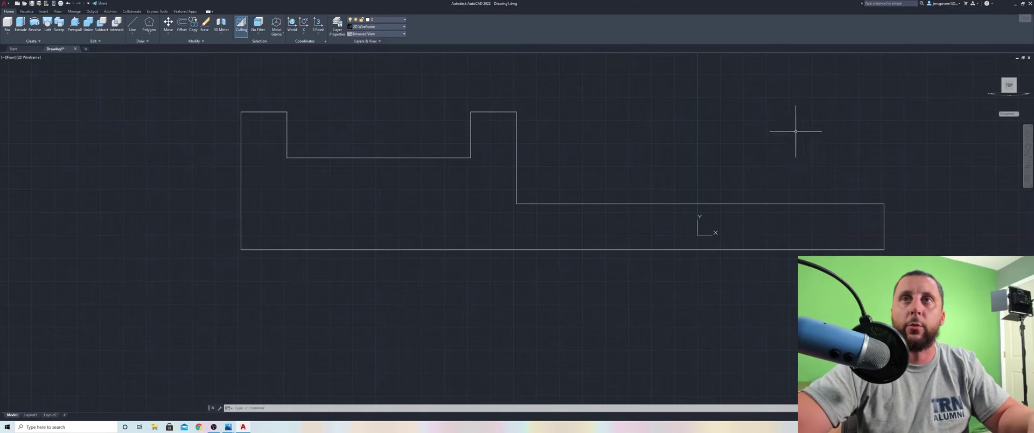
Close AutoCAD, bringing up the prompt to save changes to Drawing1.
left_click(1029, 3)
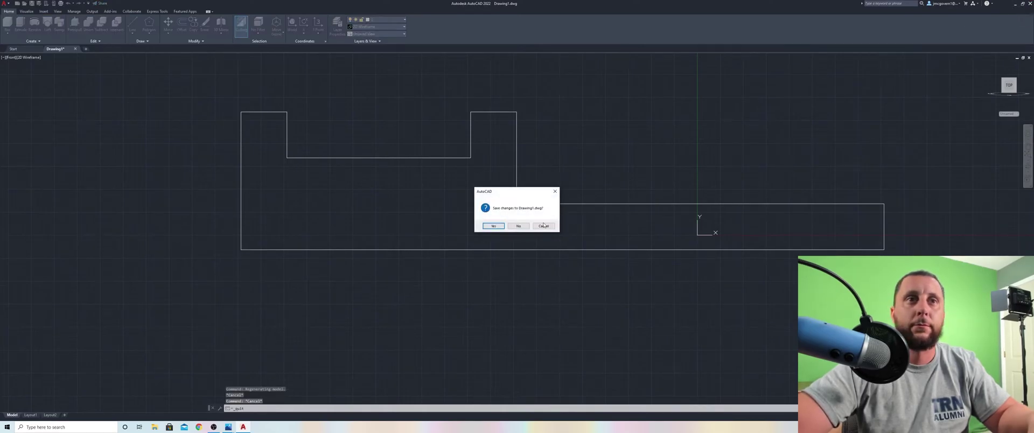
Decline saving Drawing1 and relaunch AutoCAD 2022 from the desktop.
key("n")
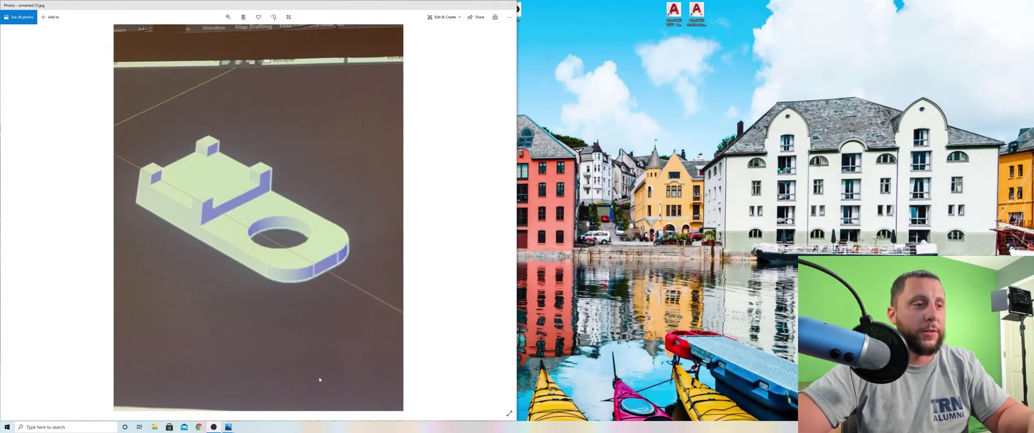
left_click(483, 5)
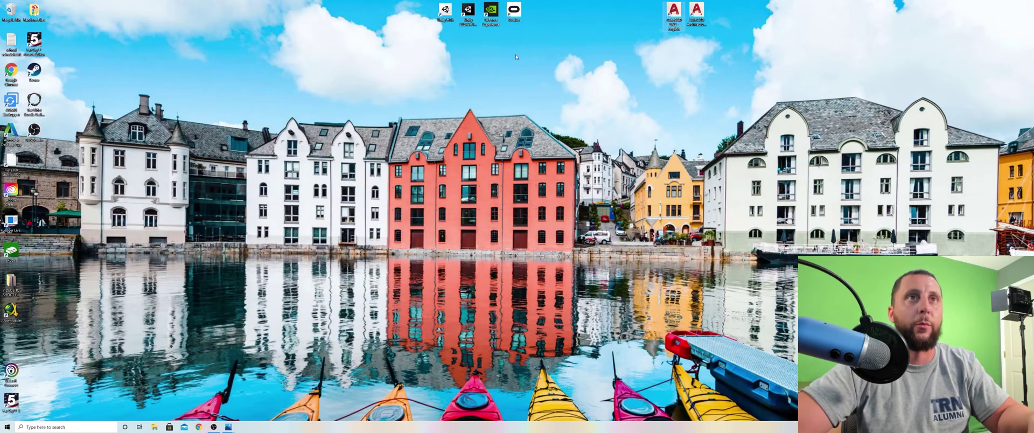
double_click(674, 15)
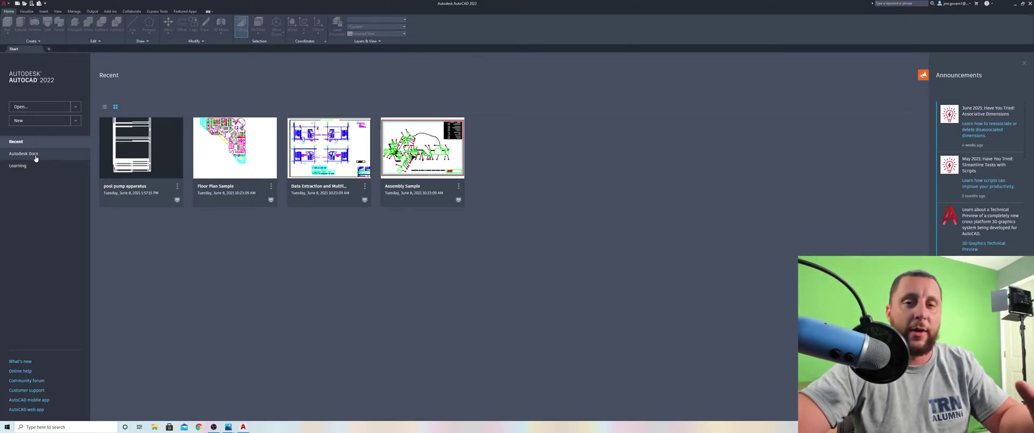
Start a new blank drawing and bring the dimensioned drawing photo forward.
left_click(31, 124)
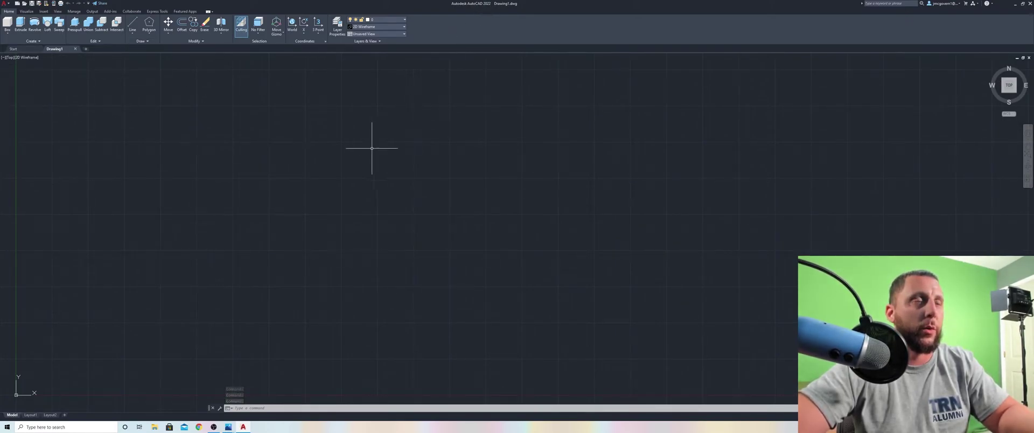
left_click(228, 427)
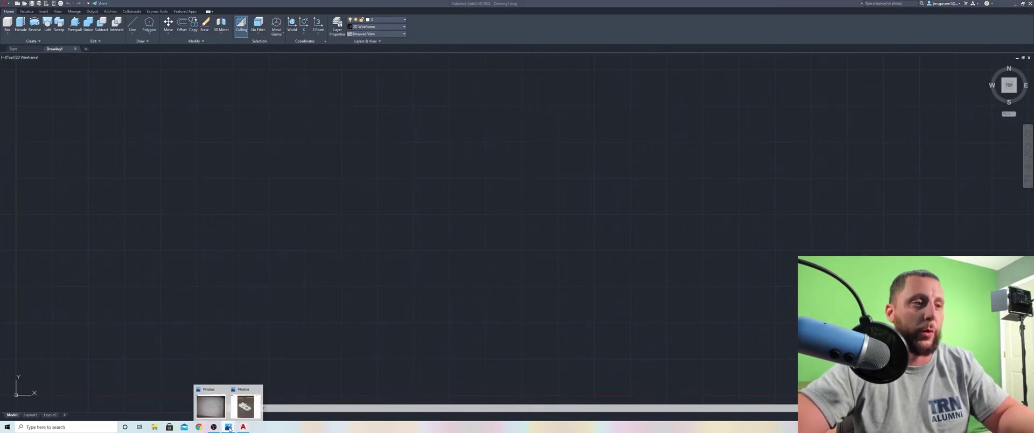
left_click(221, 413)
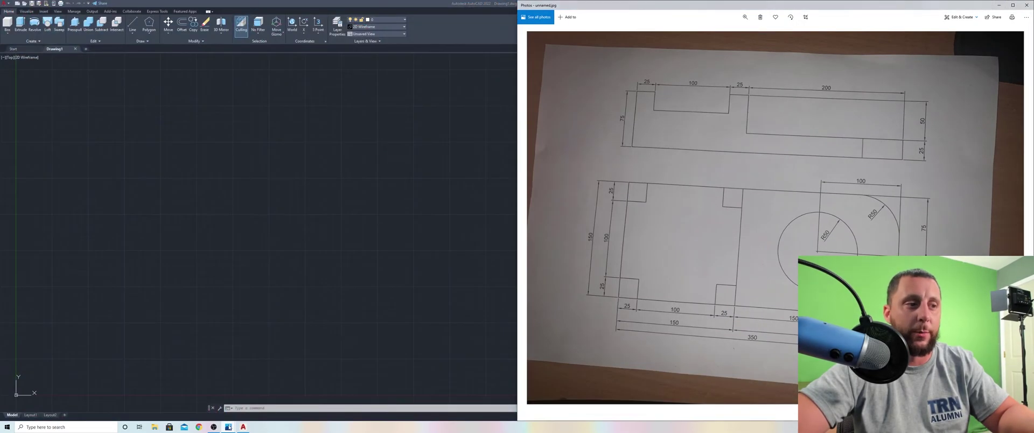
Show the 3D bracket photo beside the dimensioned drawing photo.
left_click(246, 406)
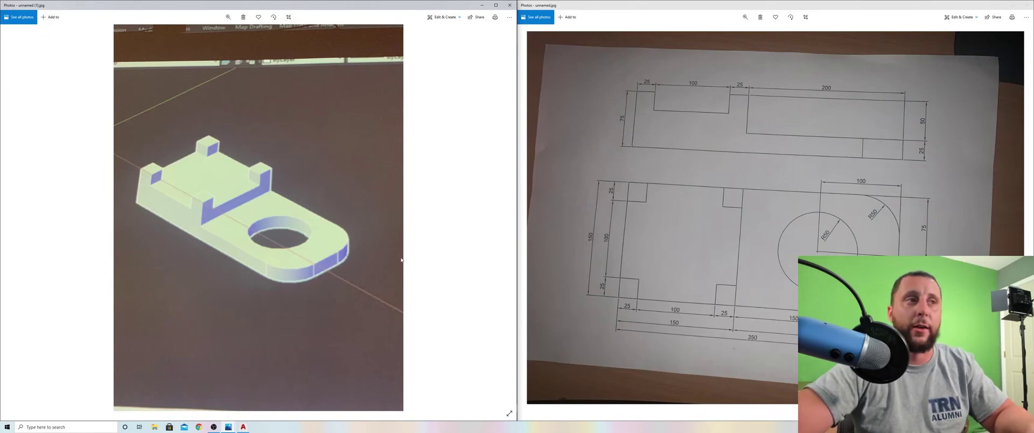
Set the blank drawing to the SE Isometric view and start the BOX command.
left_click(243, 426)
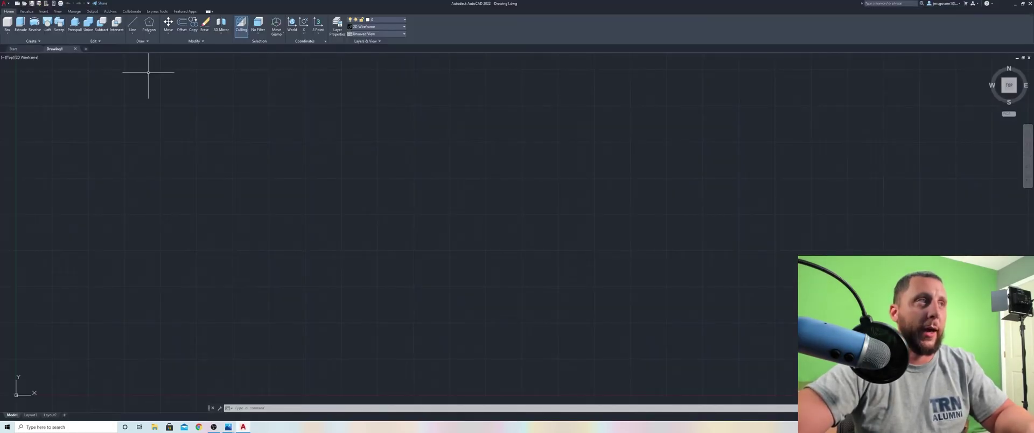
left_click(8, 58)
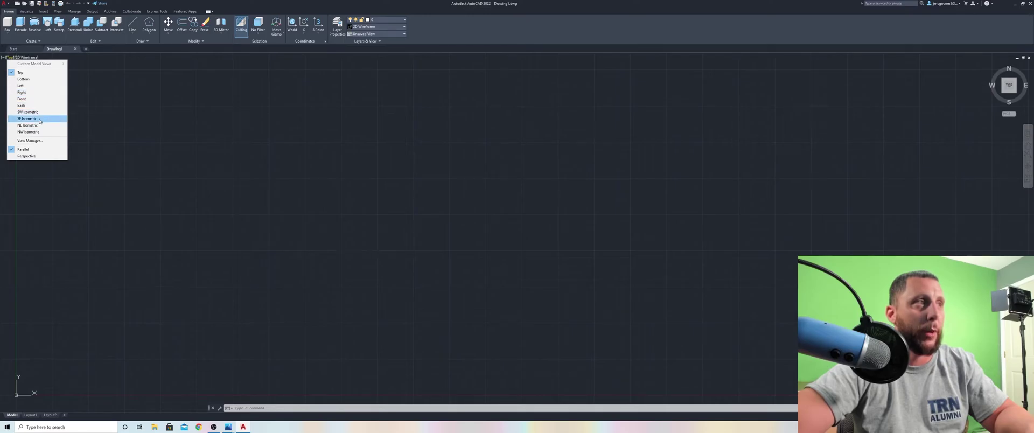
left_click(288, 121)
left_click(915, 119)
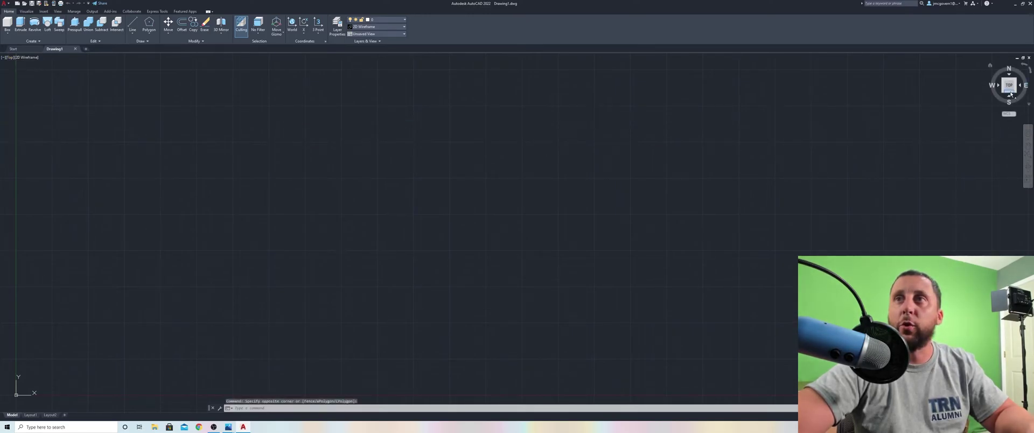
left_click(1009, 93)
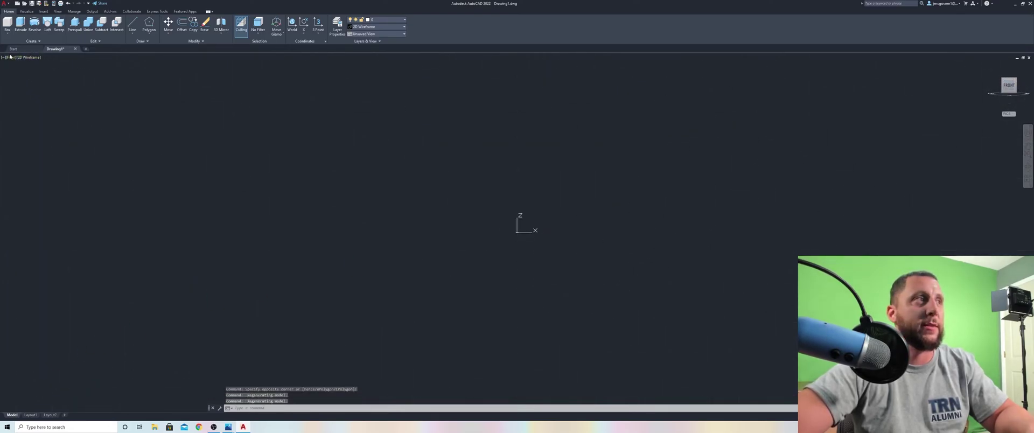
left_click(11, 58)
left_click(22, 67)
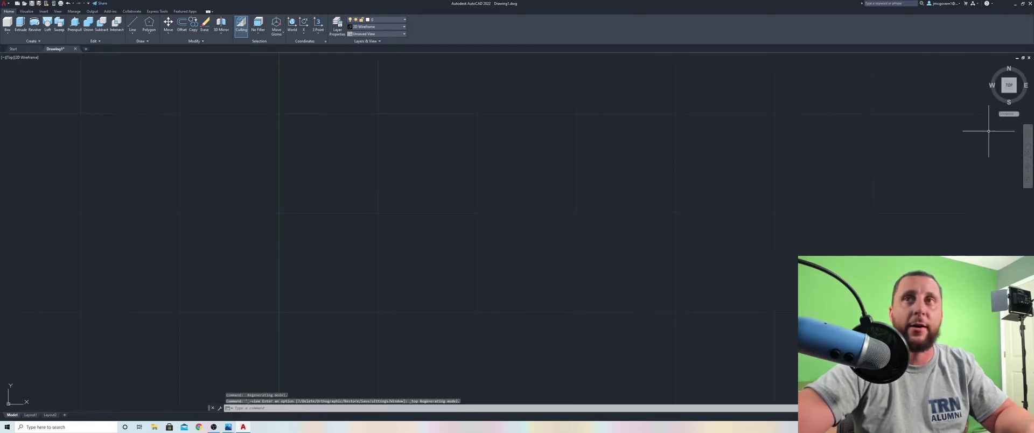
left_click(1016, 93)
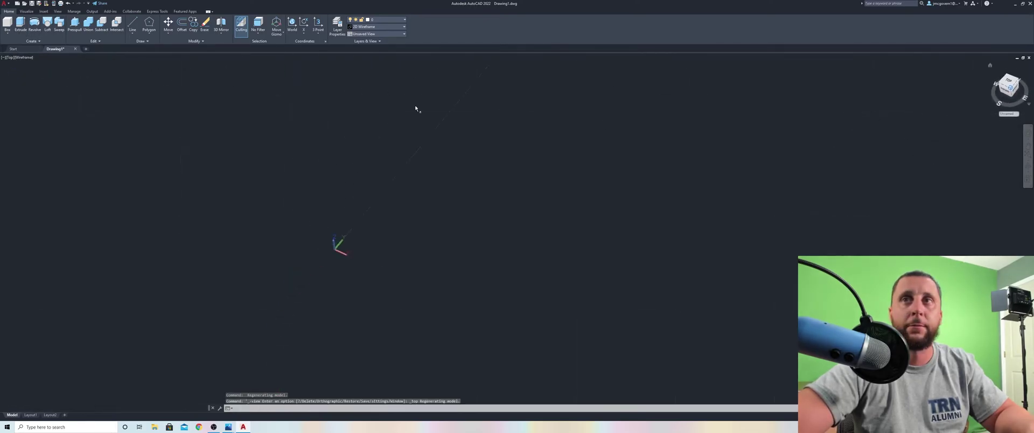
left_click(7, 22)
Draw a cube box solid and shade it in the Conceptual visual style.
left_click(343, 172)
left_click(676, 164)
scroll(692, 134, "down", 3)
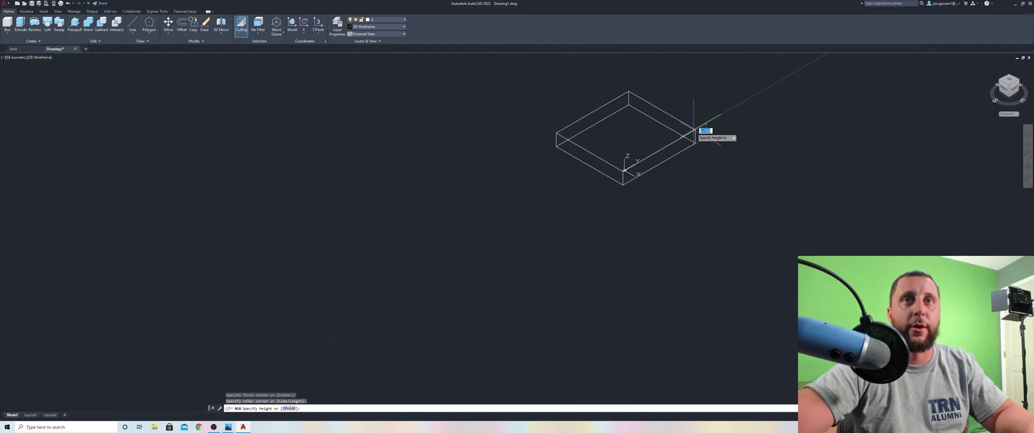
left_click(665, 145)
left_click(41, 57)
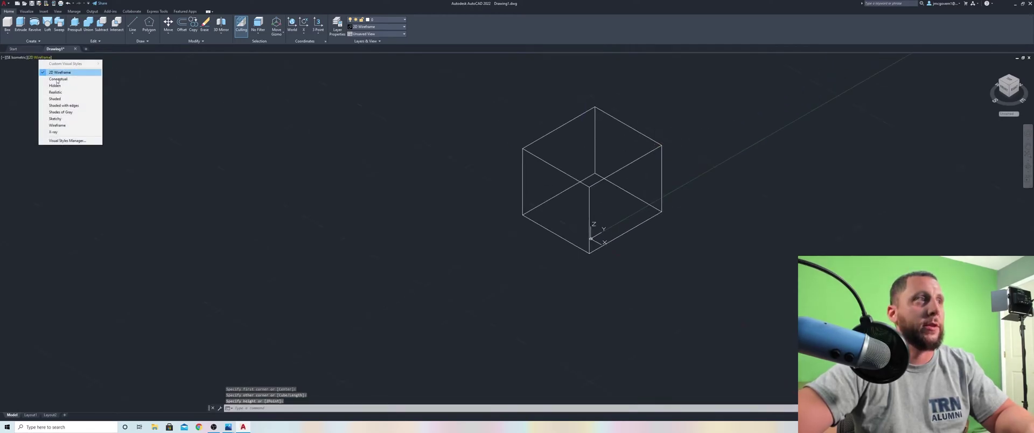
left_click(54, 76)
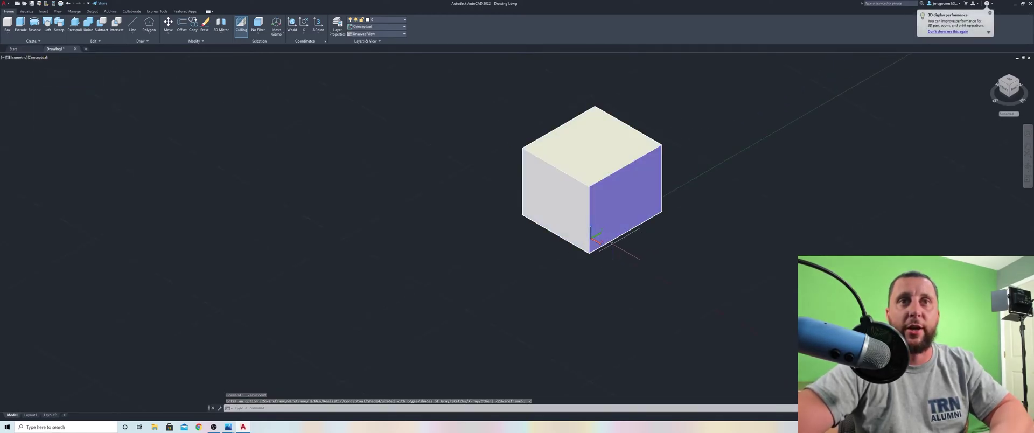
Orbit the view around the cube to inspect it from several angles.
left_click(1027, 166)
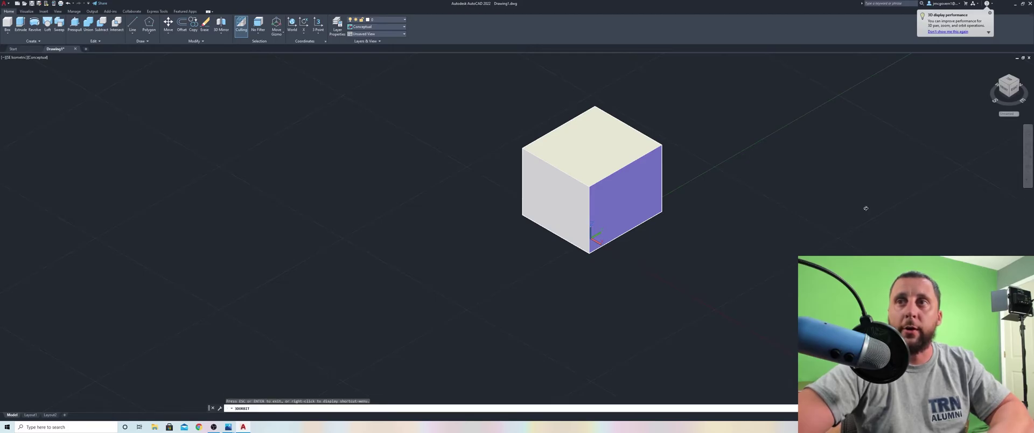
left_click_drag(865, 207, 712, 229)
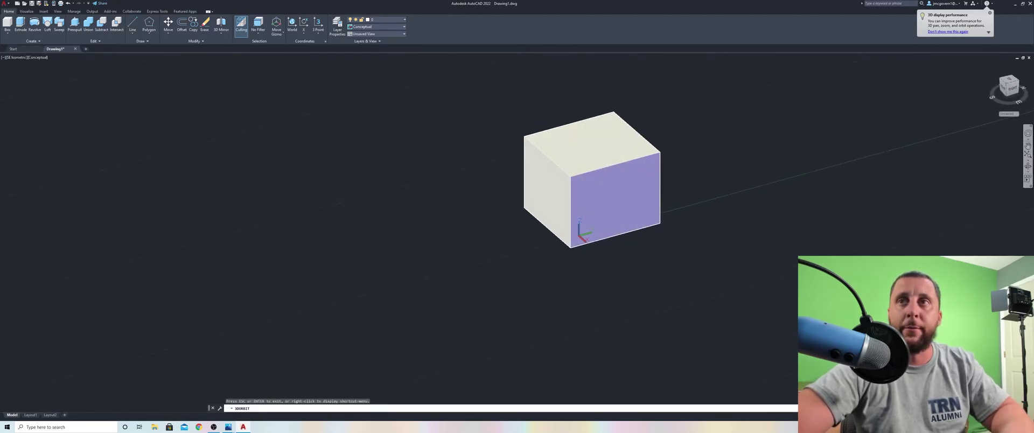
left_click_drag(831, 150, 761, 167)
key("Escape")
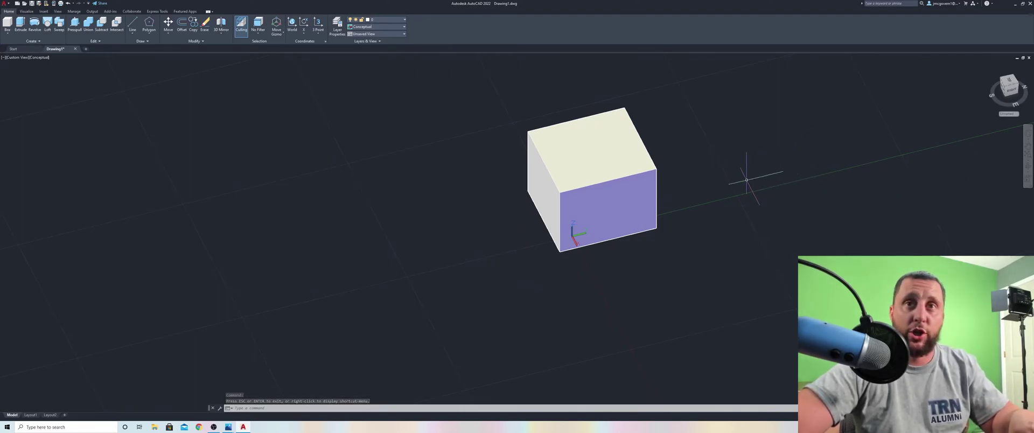
middle_click_drag(752, 170, 651, 157, "shift")
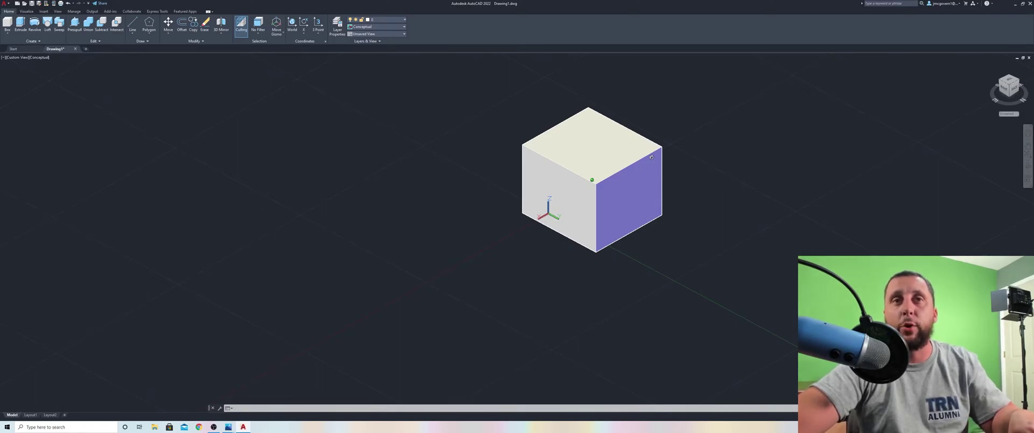
type("l")
key("Return")
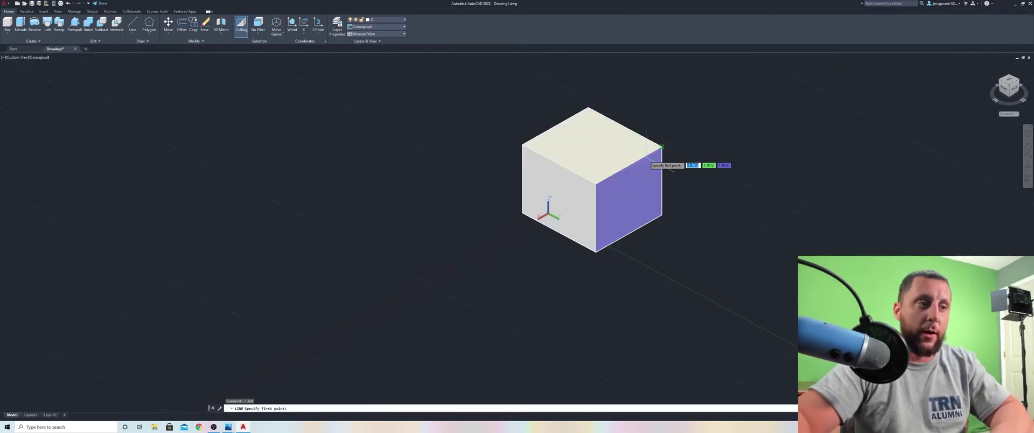
middle_click_drag(728, 165, 685, 149, "shift")
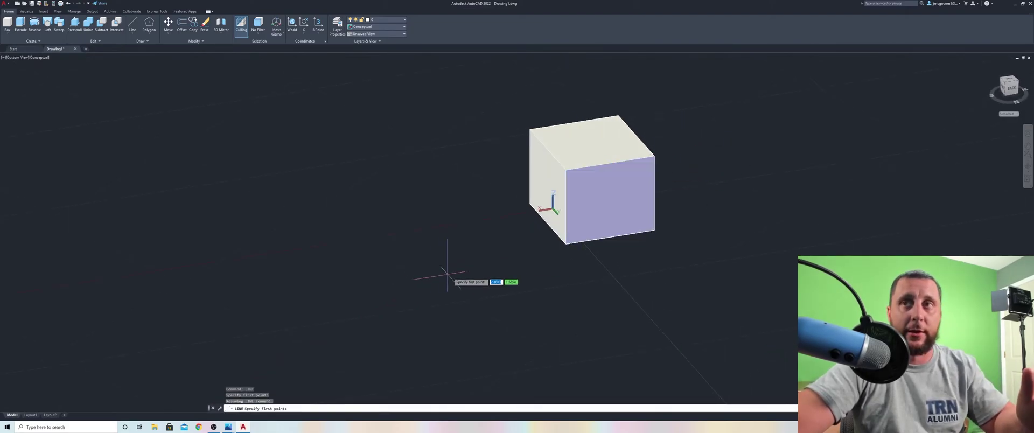
left_click(1027, 168)
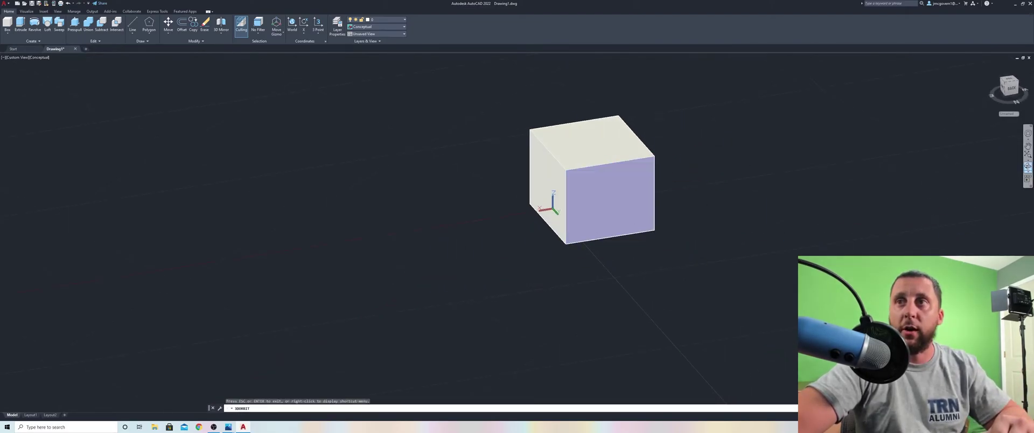
mouse_move(720, 228)
left_mouse_down()
mouse_move(716, 156)
mouse_move(734, 233)
left_mouse_up()
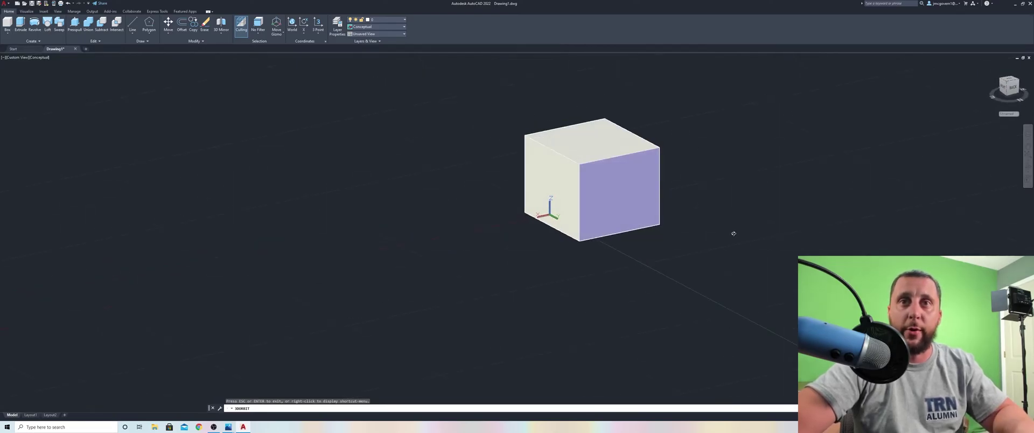
key("Escape")
key("Escape")
key("Escape")
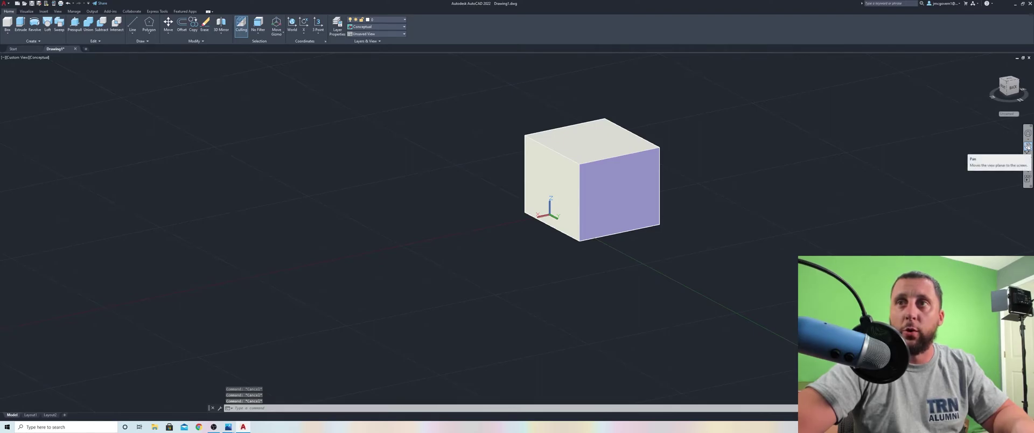
Pan the view to recentre the cube and begin a crossing selection over it.
left_click(1027, 145)
left_click_drag(684, 178, 651, 196)
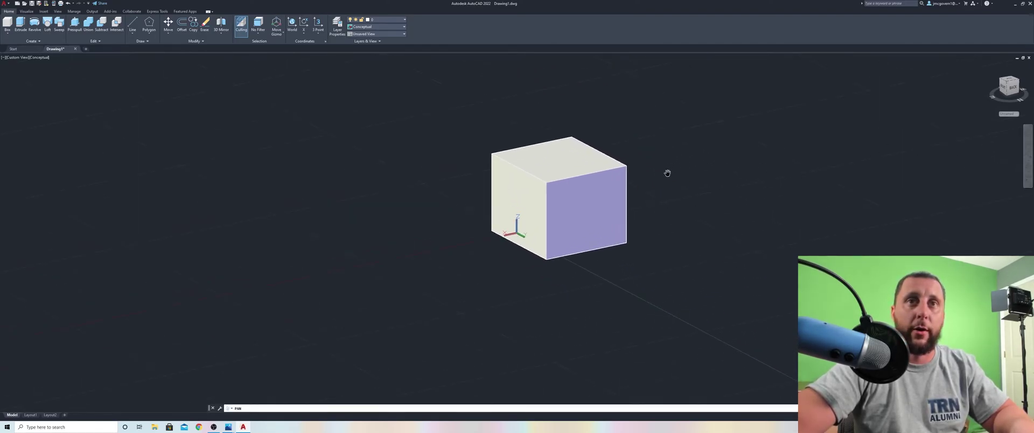
key("Escape")
mouse_move(579, 208)
middle_mouse_down()
mouse_move(619, 159)
mouse_move(502, 253)
mouse_move(662, 208)
mouse_move(550, 215)
mouse_move(581, 220)
middle_mouse_up()
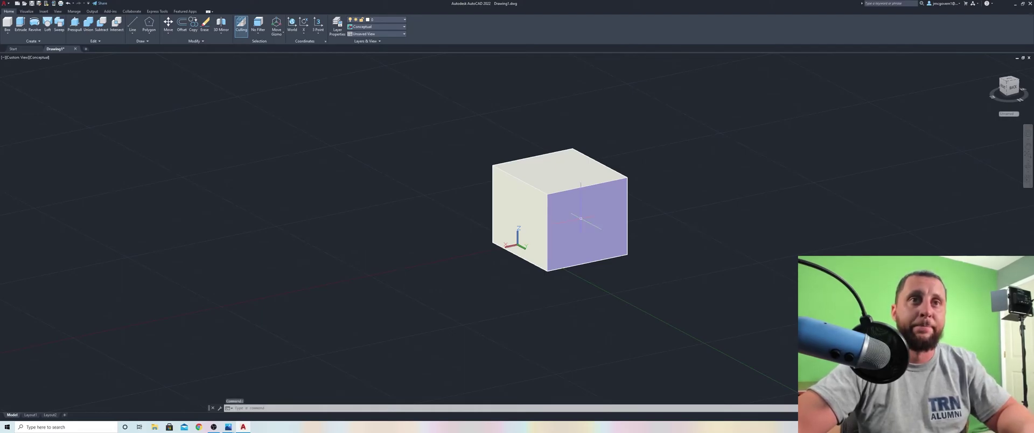
left_click(669, 166)
Delete the cube and switch to the Front view.
left_click(605, 203)
key("Delete")
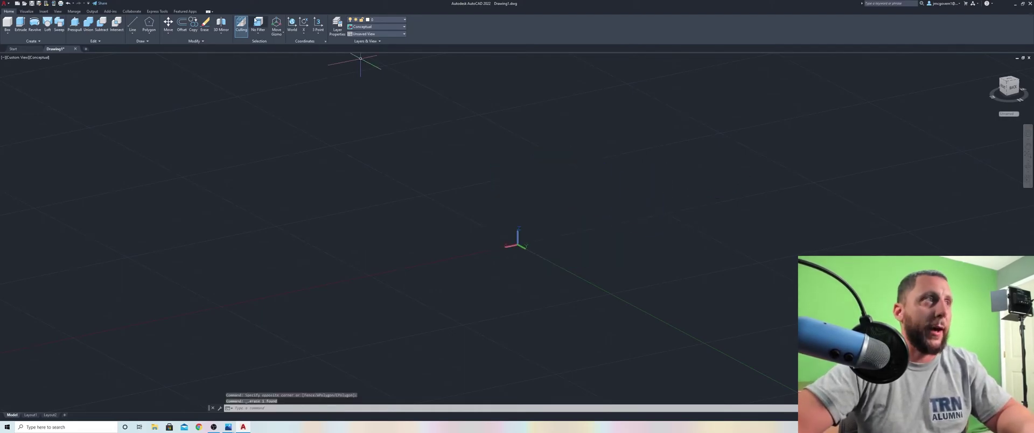
left_click(24, 58)
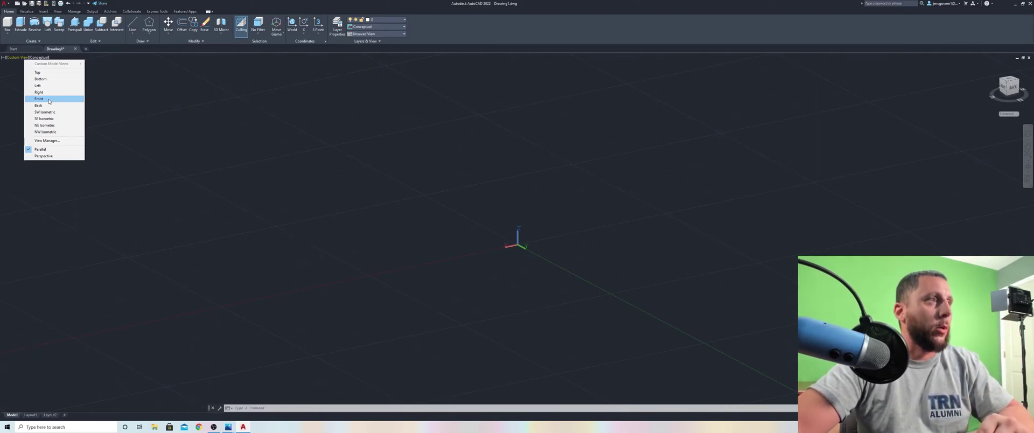
left_click(51, 99)
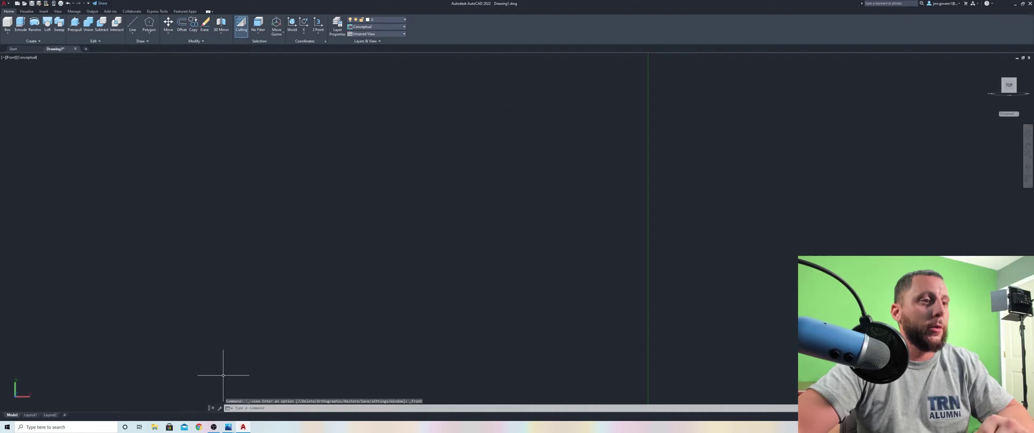
Draw a 350-unit horizontal base line.
left_click(132, 24)
left_click(207, 97)
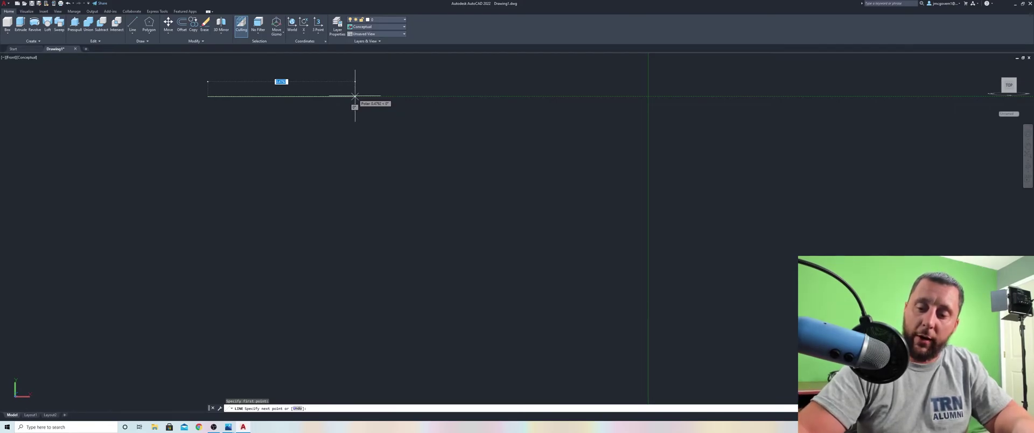
type("350")
key("Return")
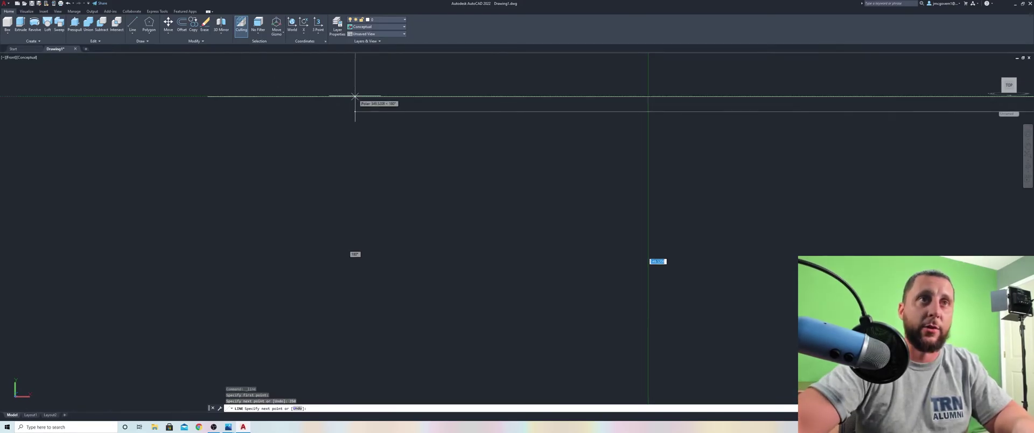
key("Escape")
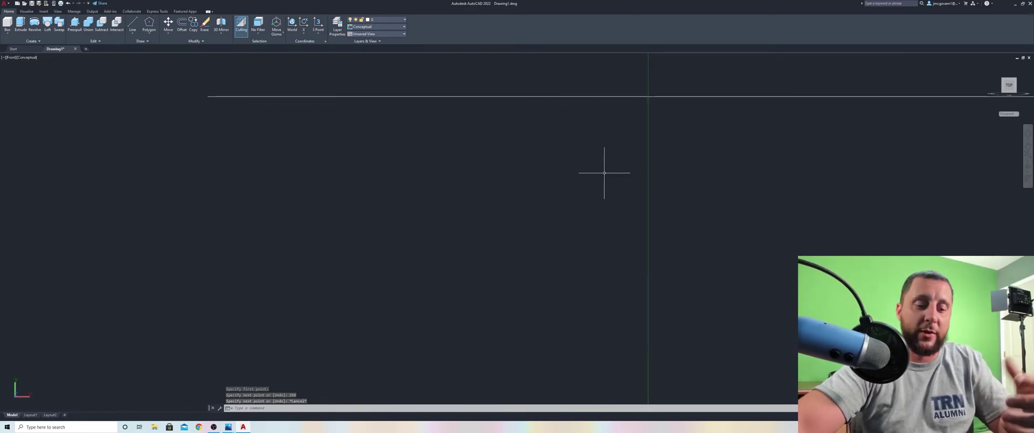
Zoom to extents with Z, E to fit the line in view.
type("z")
key("Return")
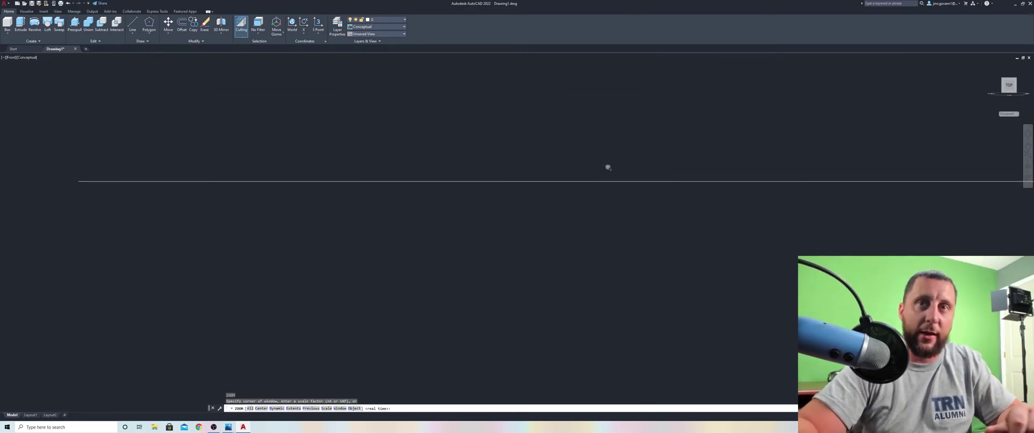
type("e")
key("Return")
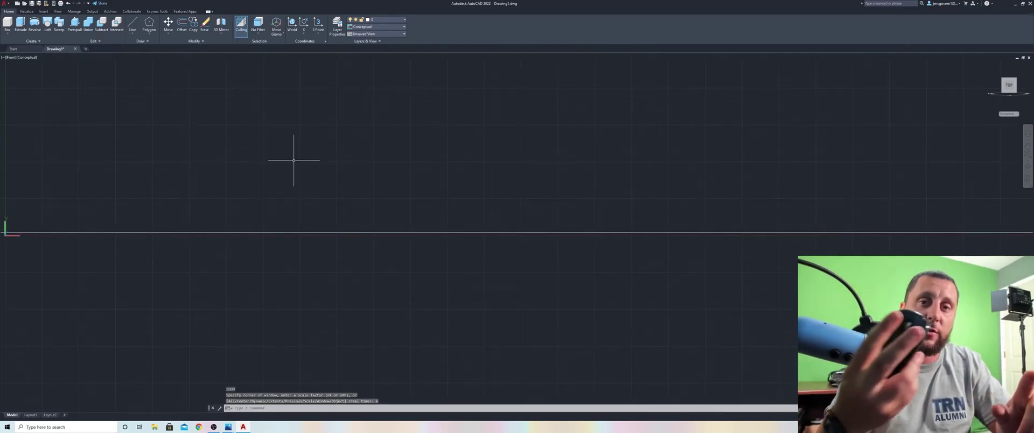
Zoom to extents, zoom out and pan to centre the base line and origin.
middle_click(293, 160)
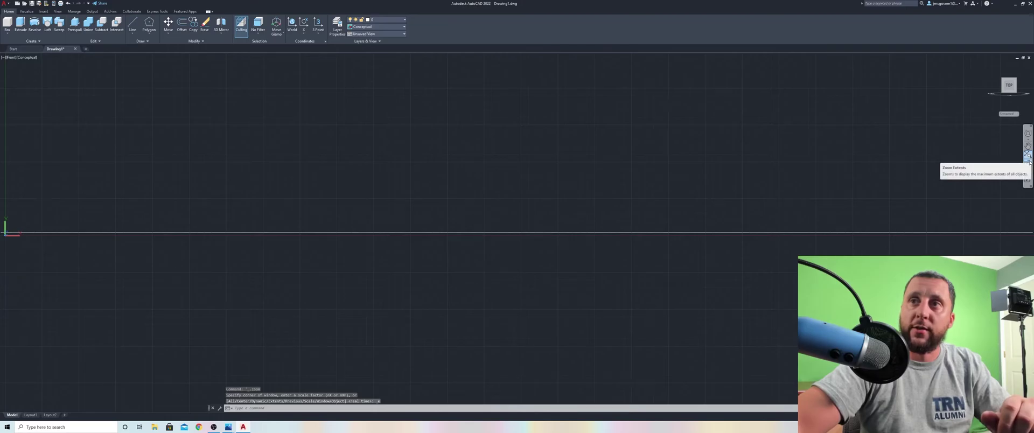
left_click(1029, 162)
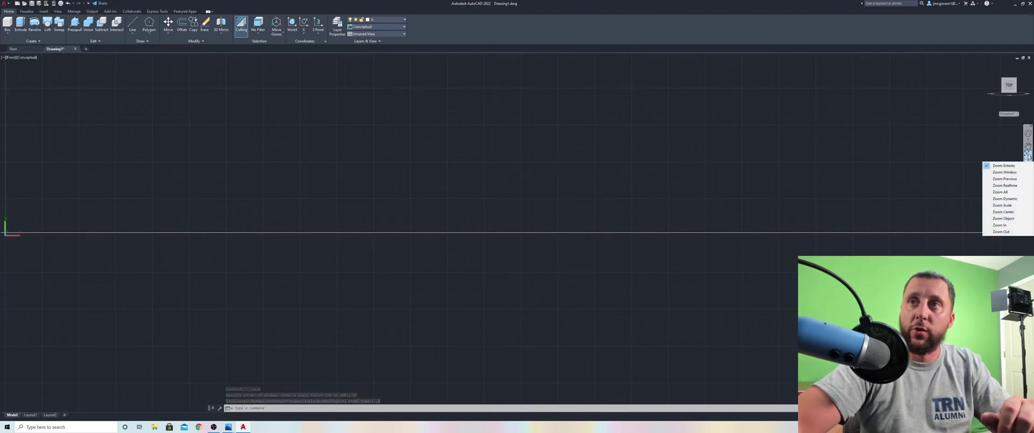
left_click(1028, 155)
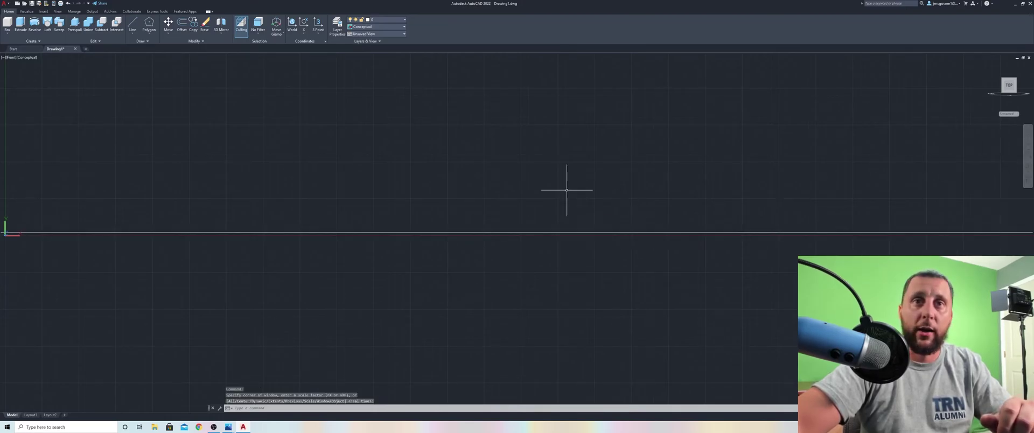
scroll(565, 191, "down", 3)
middle_click_drag(565, 191, 264, 147)
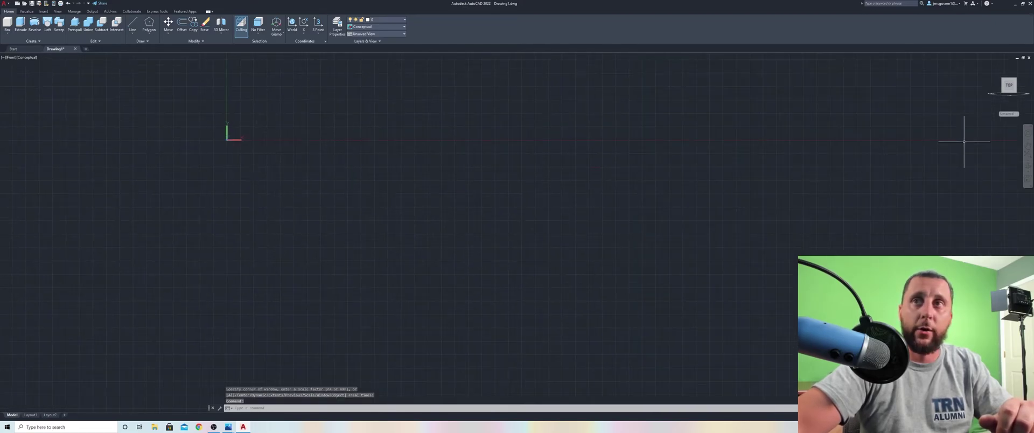
left_click(1028, 155)
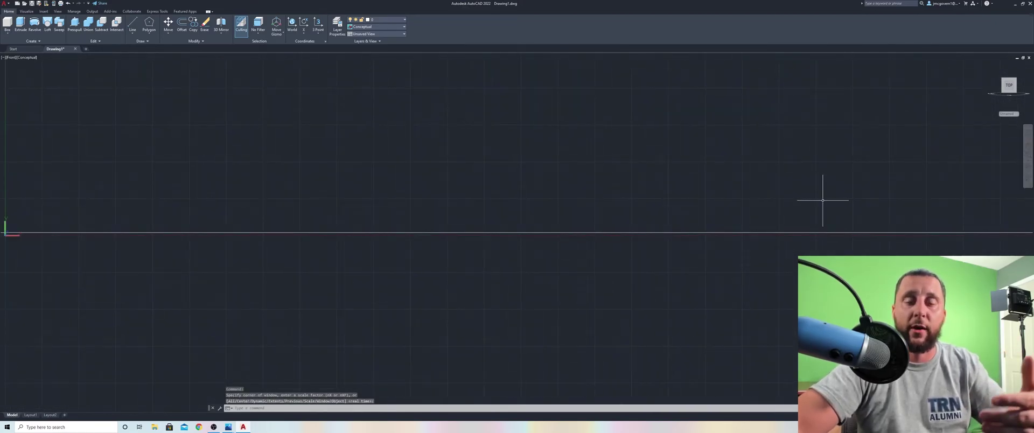
scroll(799, 199, "down", 2)
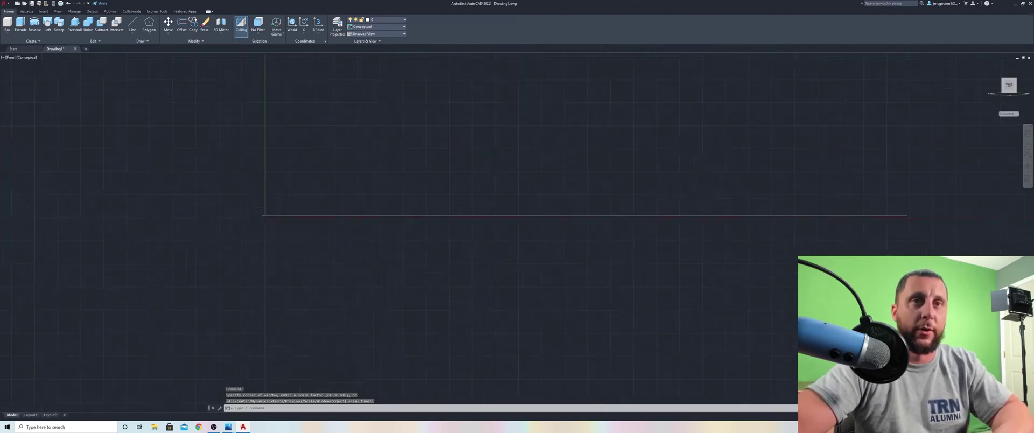
scroll(697, 185, "down", 2)
middle_click_drag(660, 194, 571, 237)
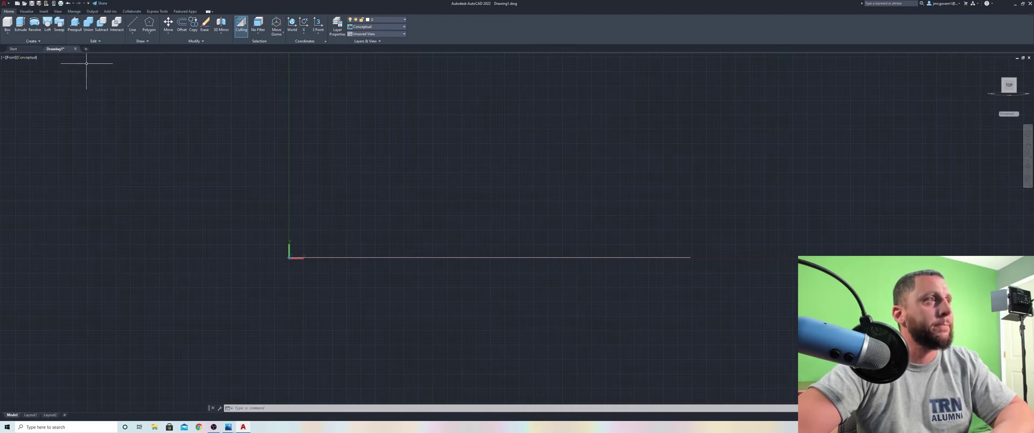
Cancel a started line and toggle 3D Osnap (F4) and Osnap off (F3).
left_click(132, 31)
left_click(288, 257)
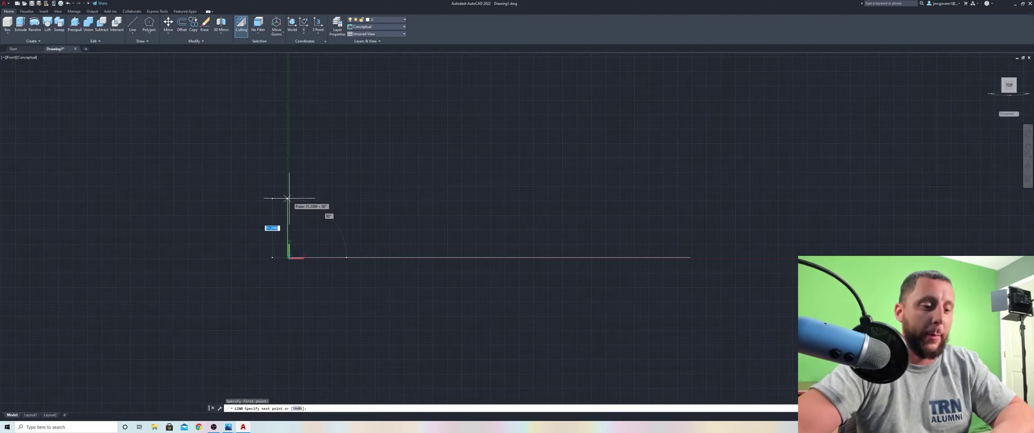
key("Escape")
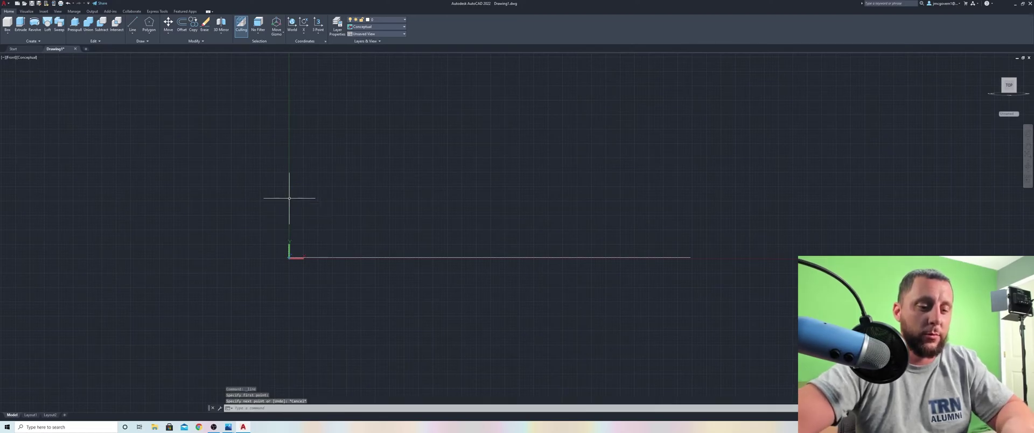
key("F4")
key("F4")
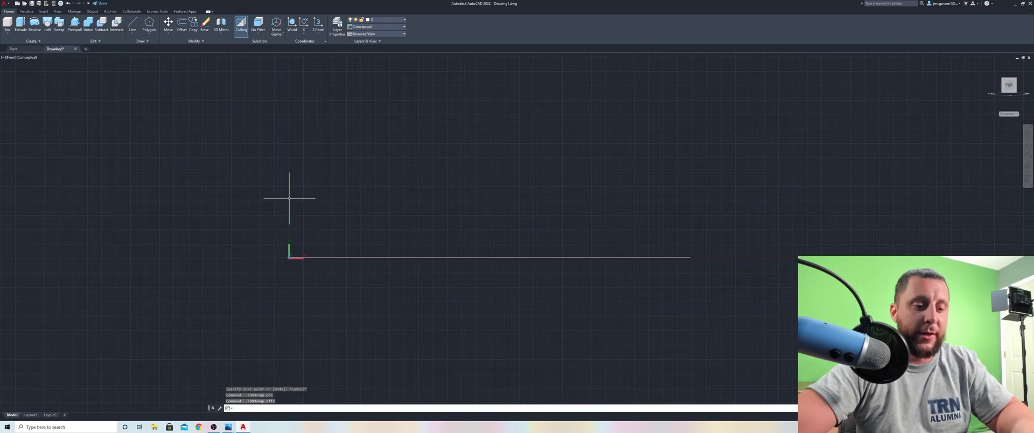
key("F3")
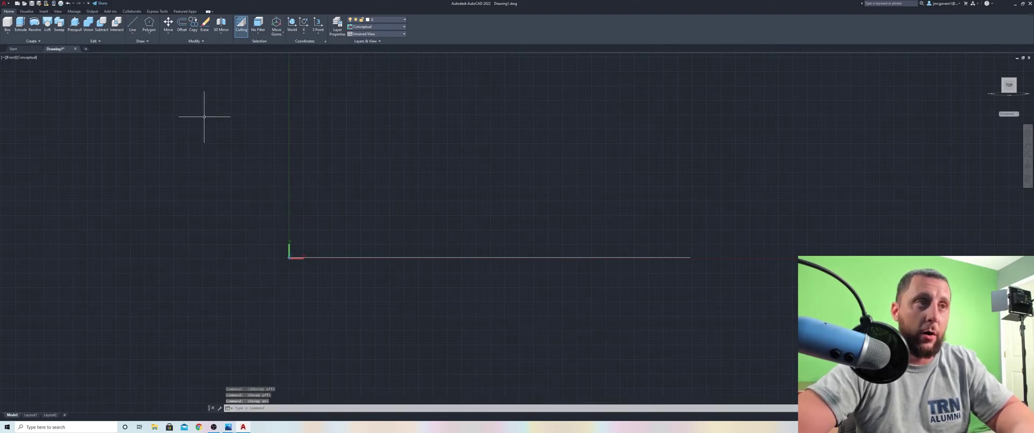
Cancel another line and open the object snap settings with OS.
left_click(132, 25)
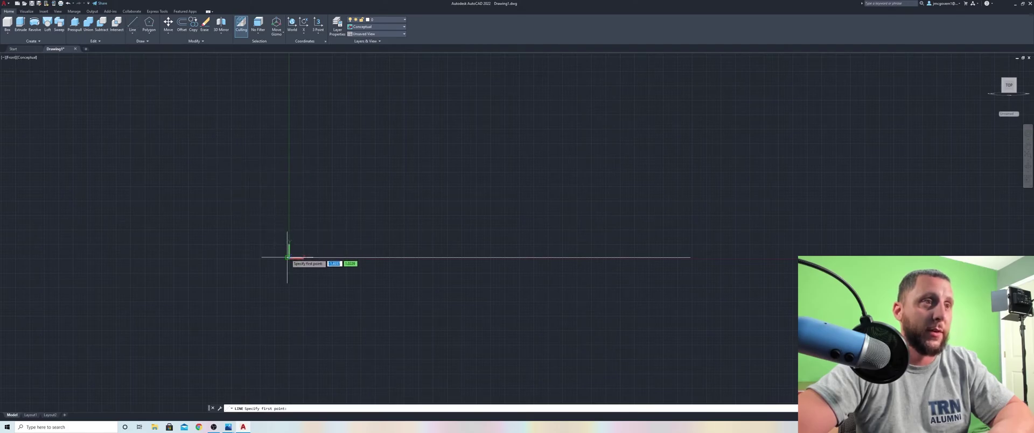
key("Escape")
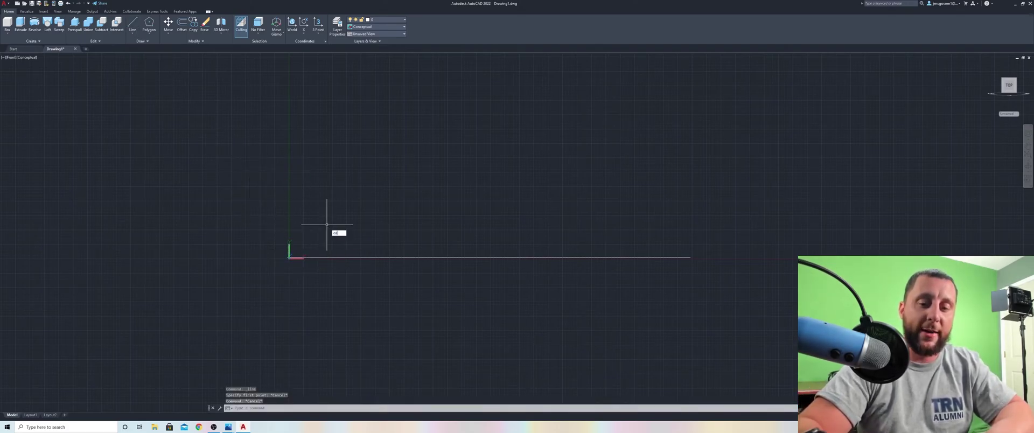
type("os")
key("Return")
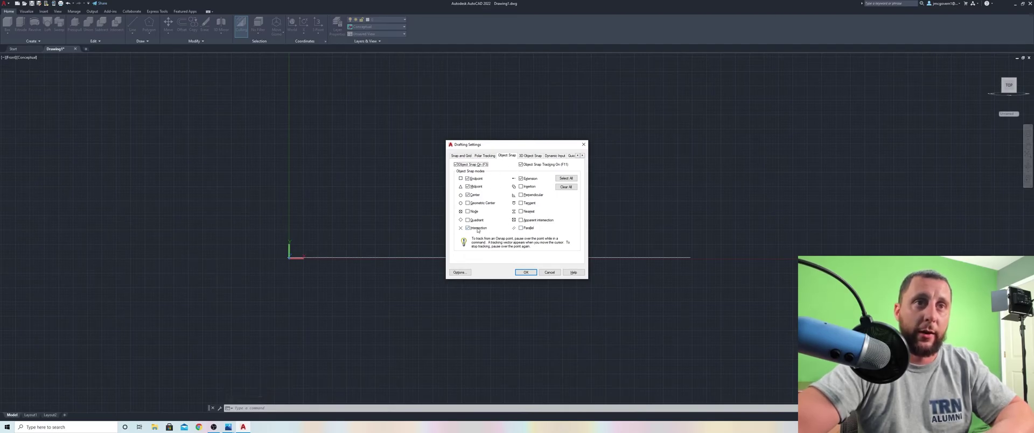
Apply the object snap settings with OK and select the base line.
left_click(526, 273)
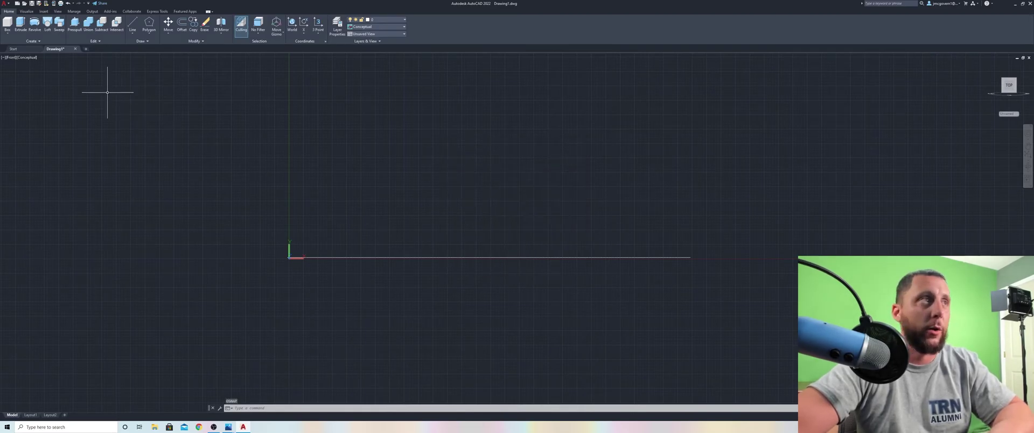
left_click(411, 257)
Move the base line to a new position.
type("m")
key("Return")
left_click(386, 270)
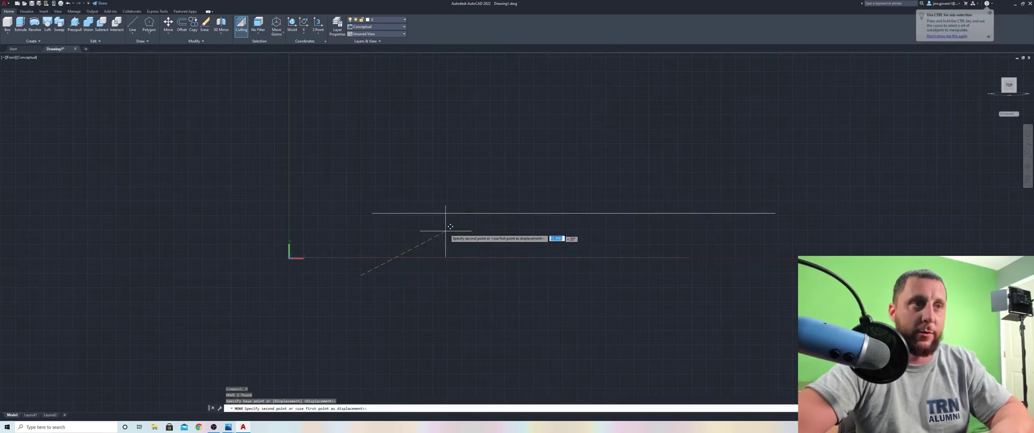
left_click(484, 207)
Start the profile at the base line's left end with 75 vertical and 25 horizontal edges.
left_click(132, 24)
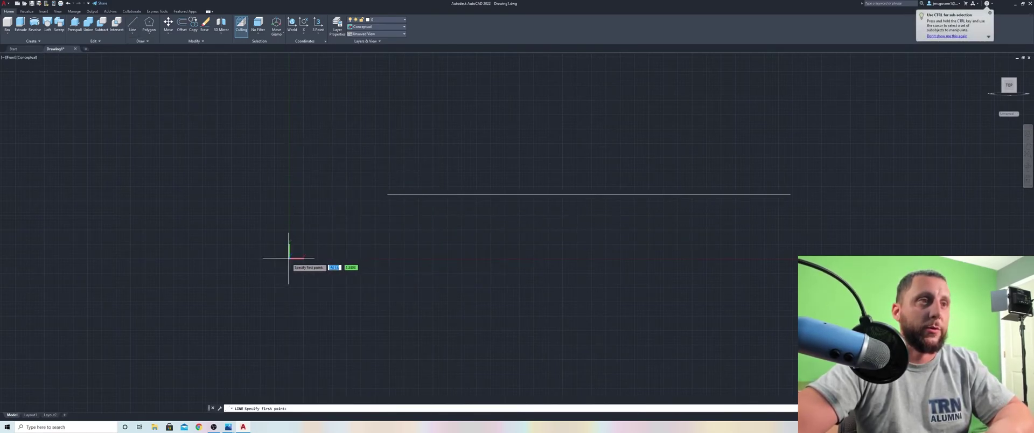
left_click(388, 195)
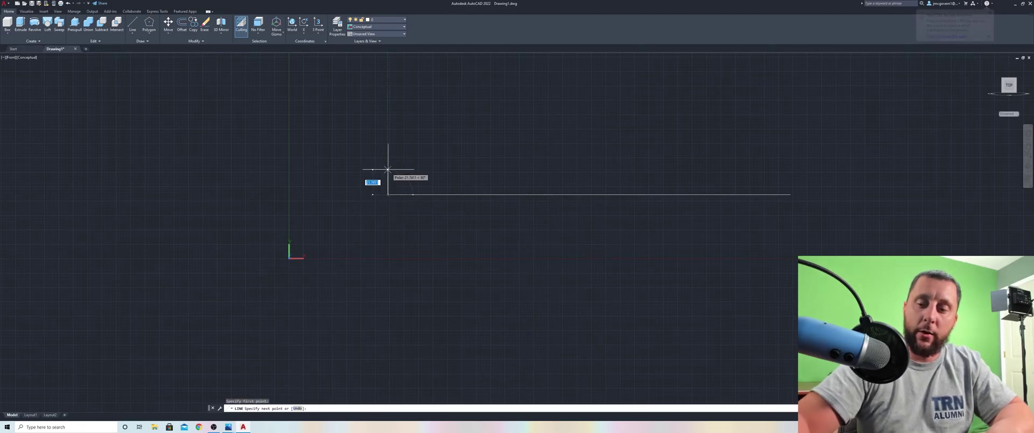
type("3")
key("Return")
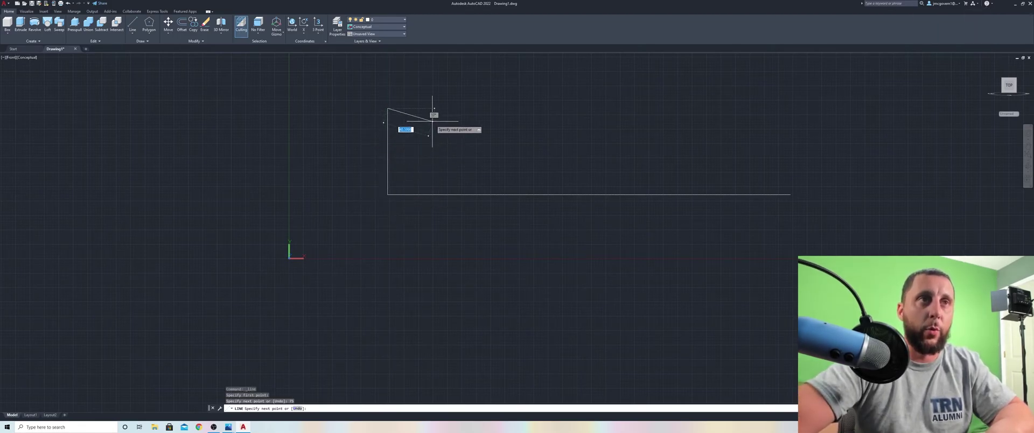
type("25")
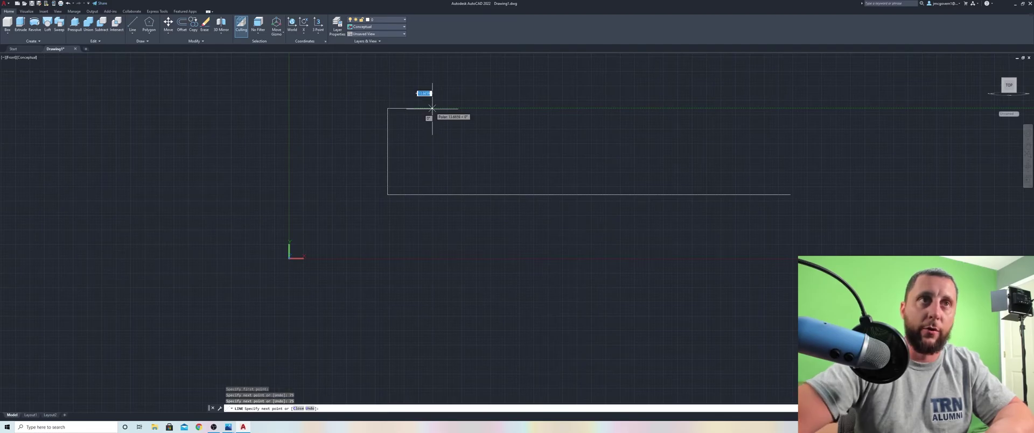
key("Return")
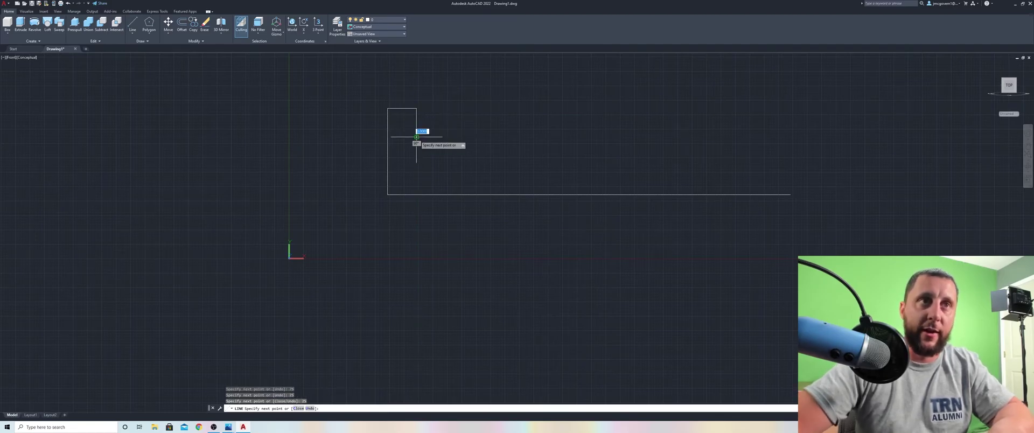
key("alt+Tab")
key("alt+Tab")
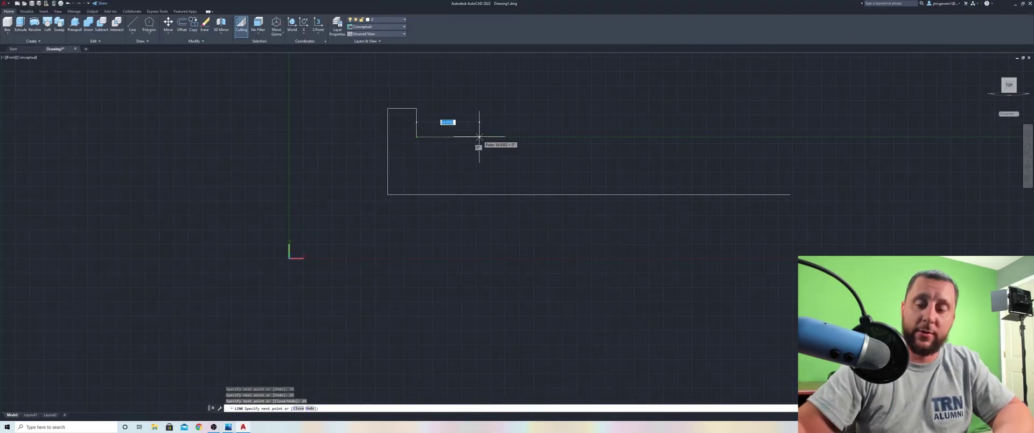
Add 100, 25, 25, 50 and 200 edges, closing the profile onto the base line.
type("100")
key("Return")
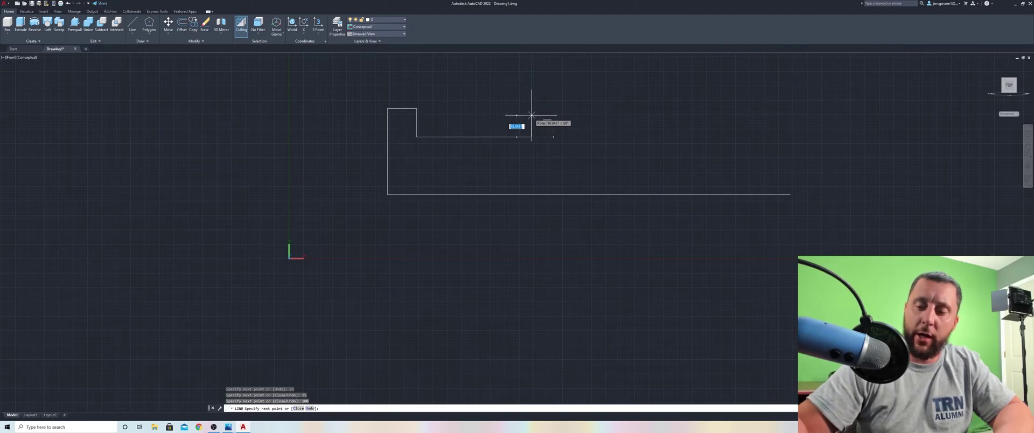
type("25")
key("Return")
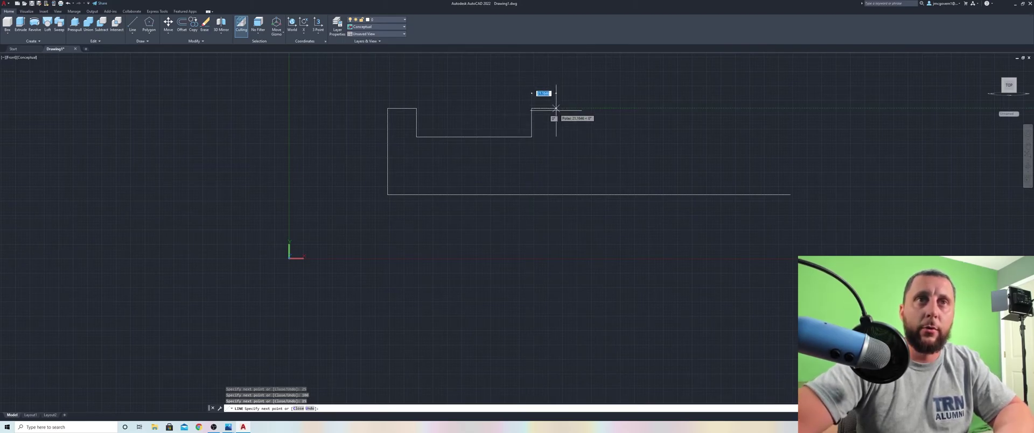
type("25")
key("Return")
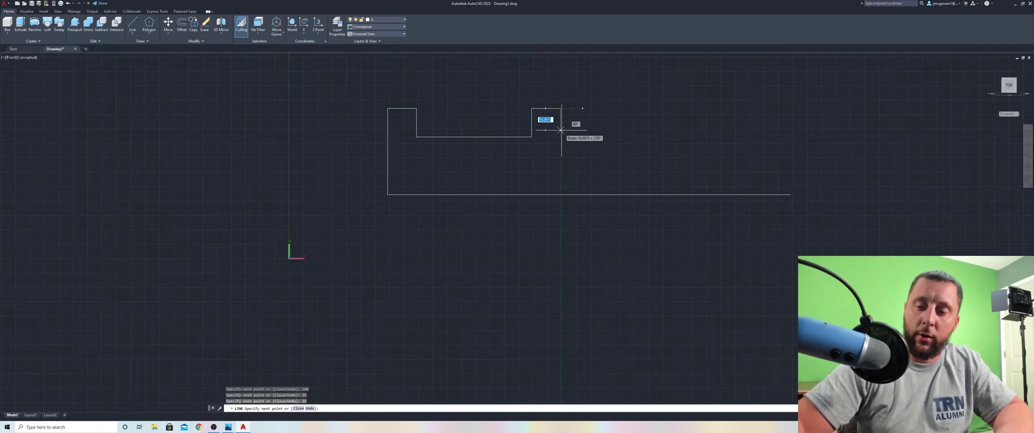
type("50")
key("Return")
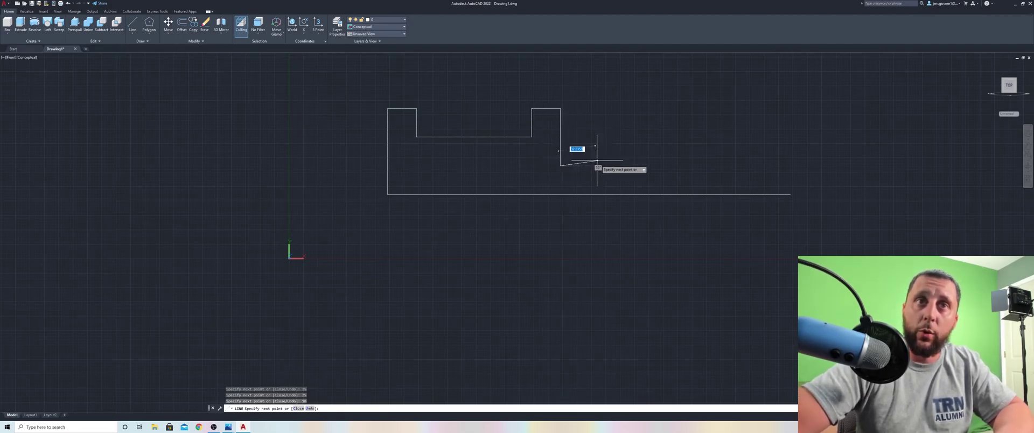
type("200")
key("Return")
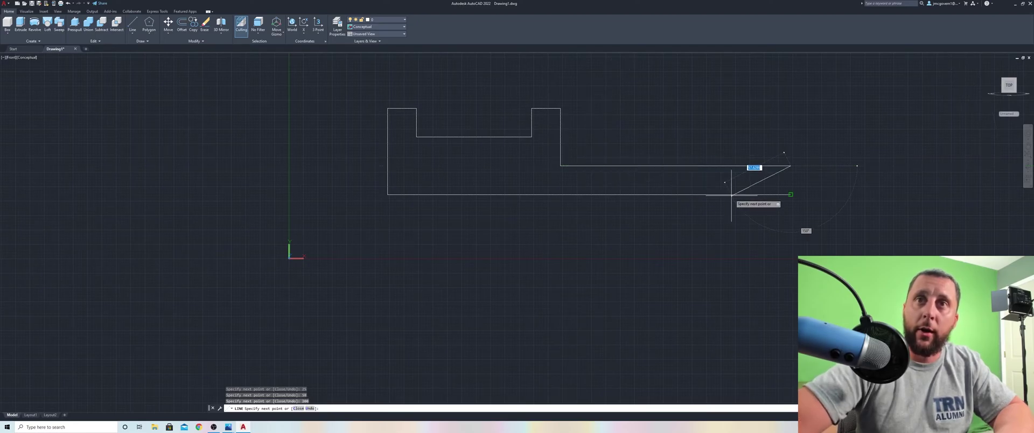
left_click(790, 194)
key("Escape")
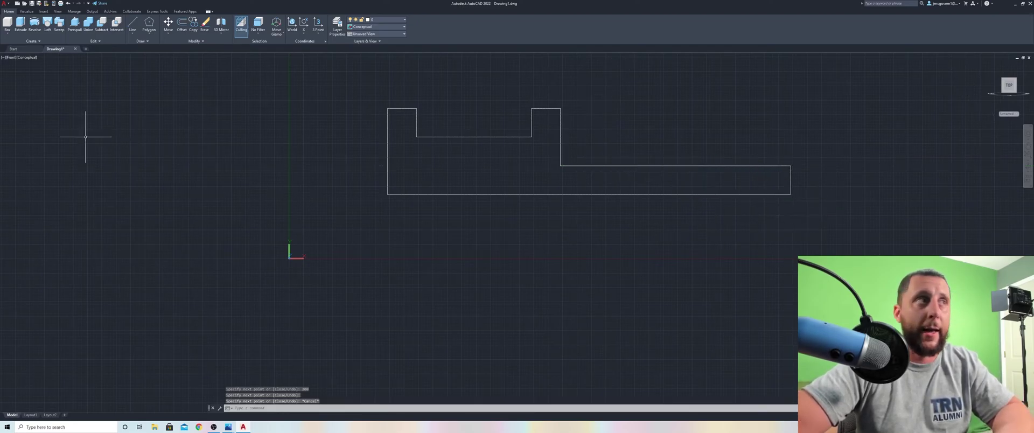
Show the bracket profile from the Top view in the 2D Wireframe visual style.
left_click(11, 58)
left_click(18, 69)
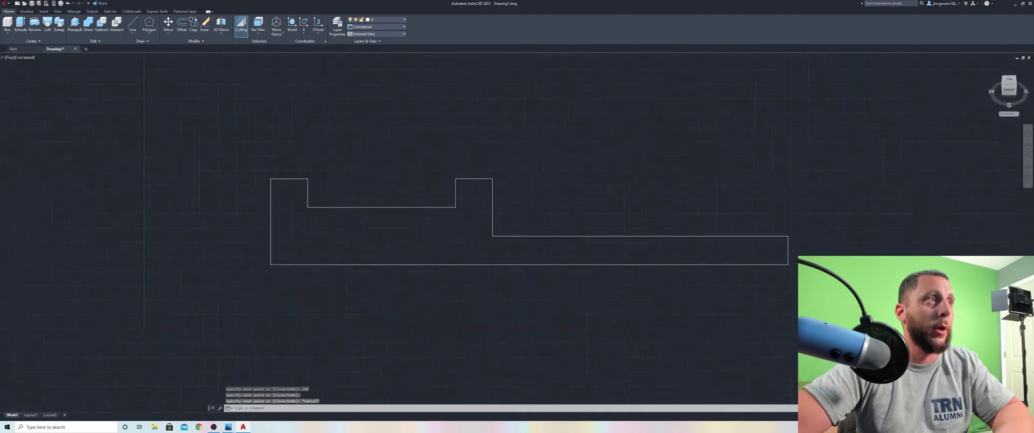
left_click(27, 57)
left_click(43, 71)
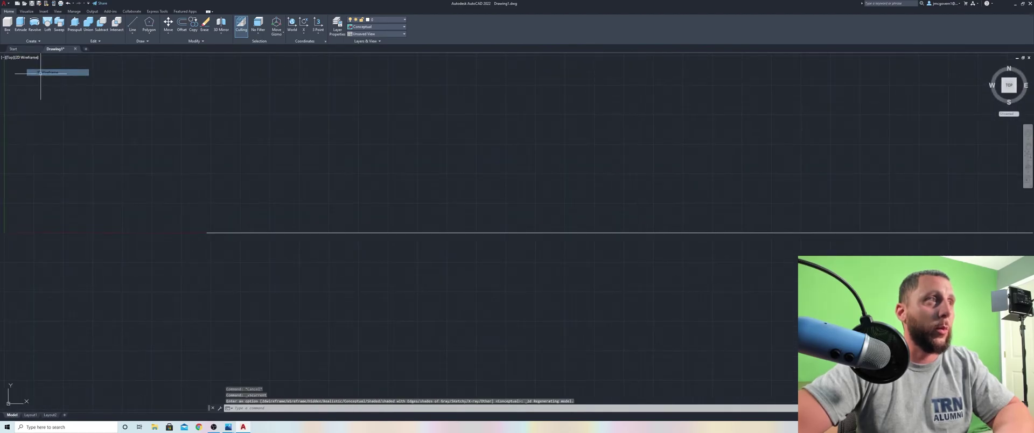
Check the profile from the Bottom and Front views, then set a southeast isometric view.
left_click(9, 60)
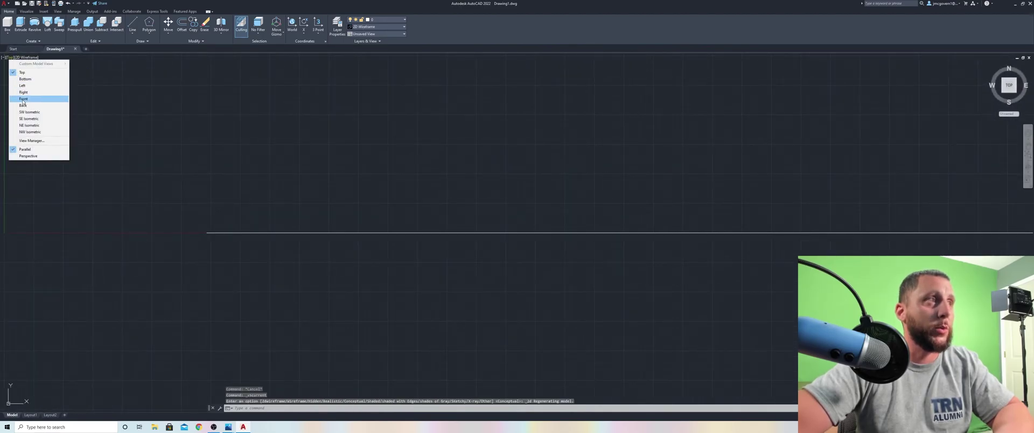
left_click(25, 79)
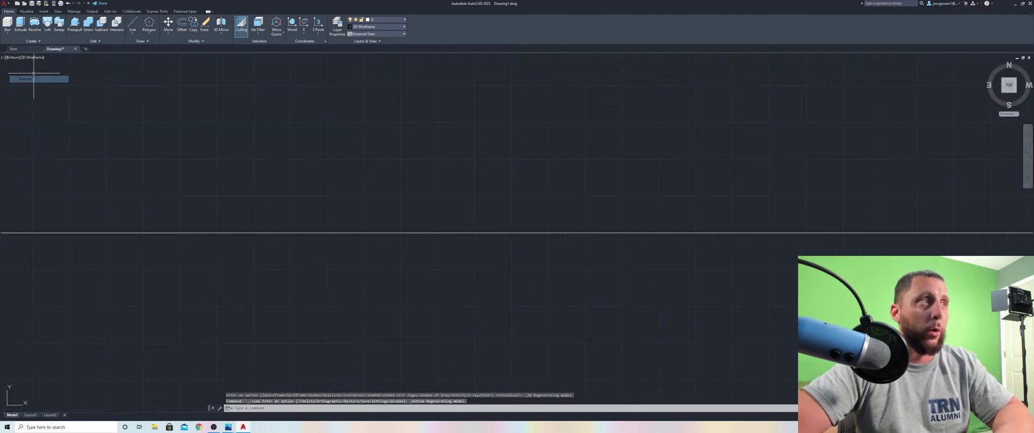
left_click(12, 58)
left_click(25, 73)
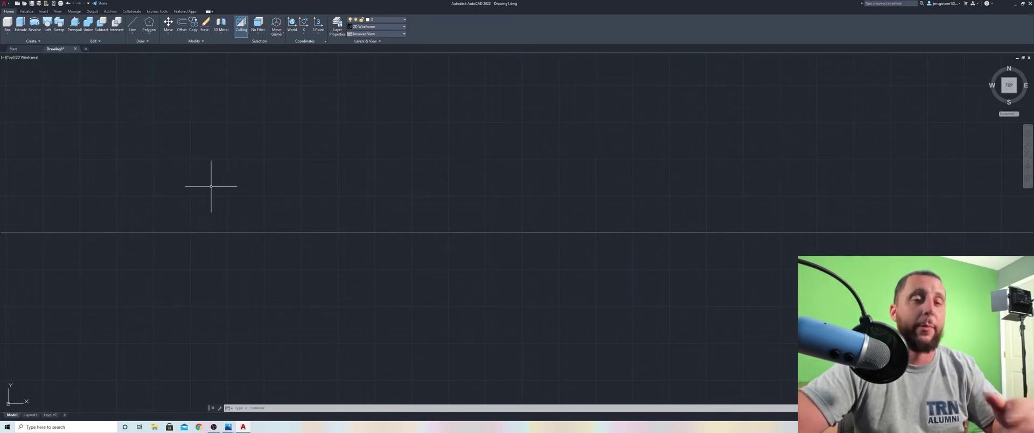
left_click(11, 58)
left_click(29, 97)
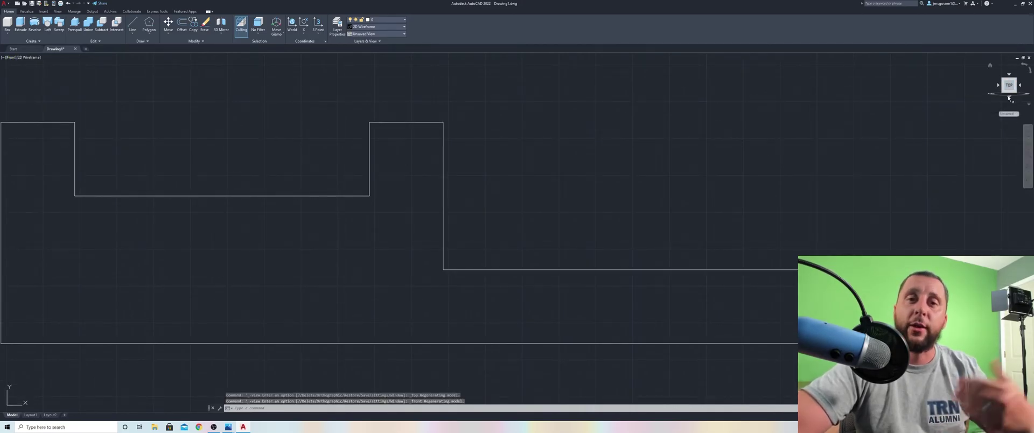
left_click(14, 57)
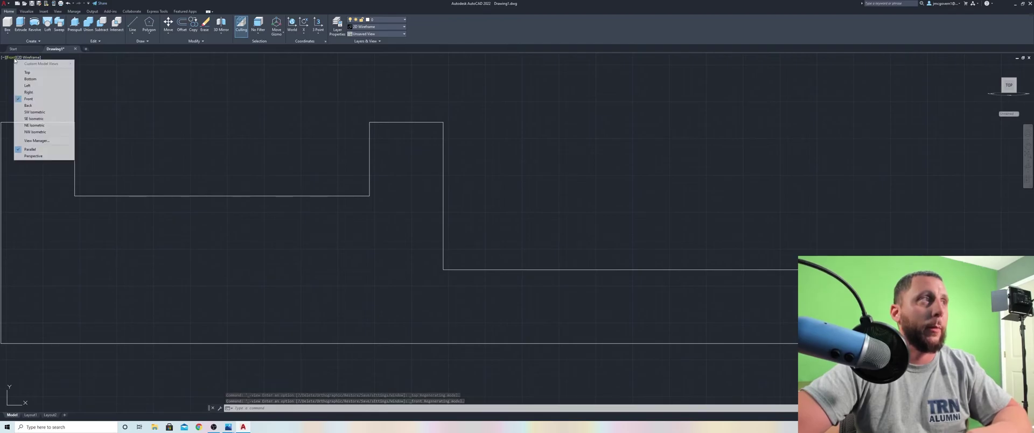
left_click(27, 72)
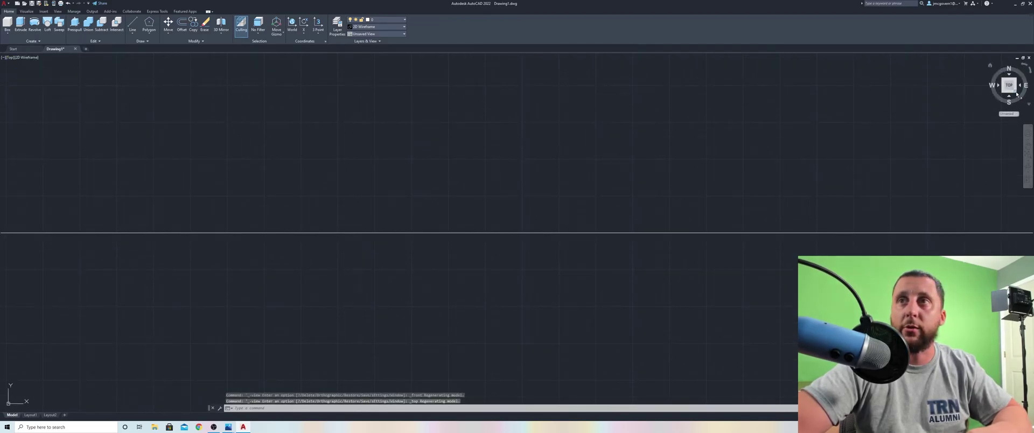
left_click(1016, 94)
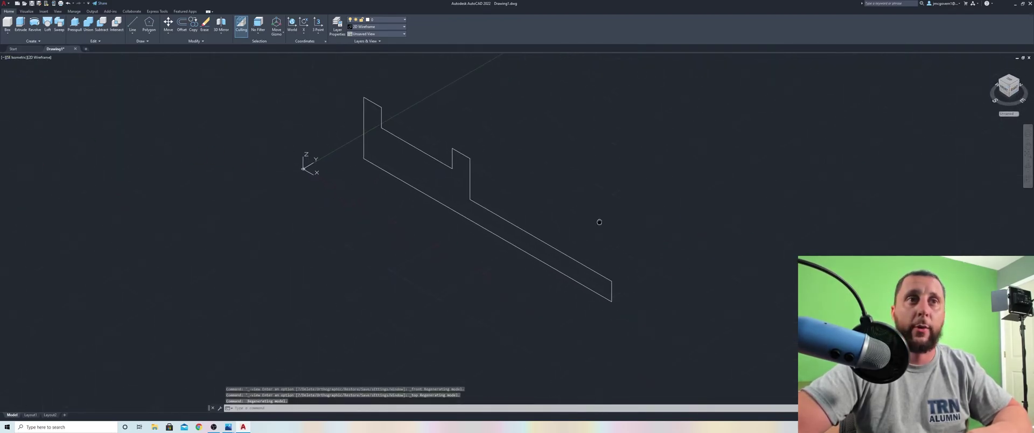
Begin an extrusion of the window-selected profile, then cancel it.
scroll(609, 280, "down", 2)
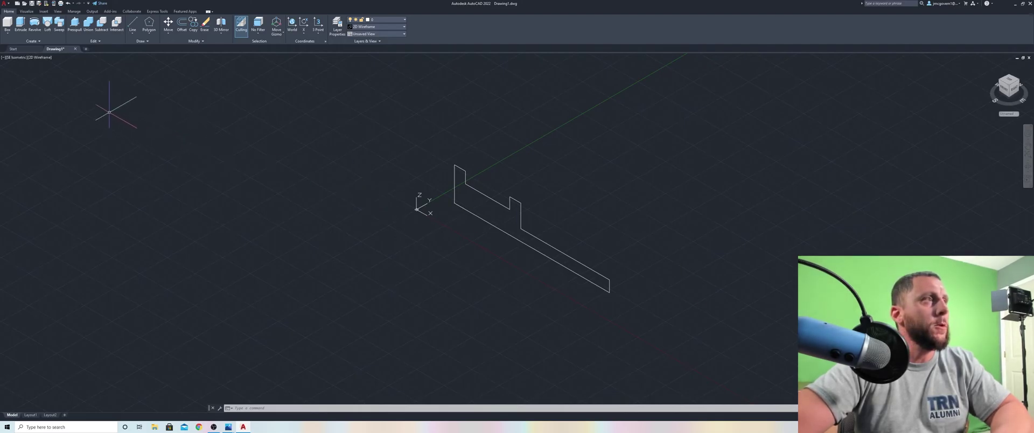
left_click(20, 23)
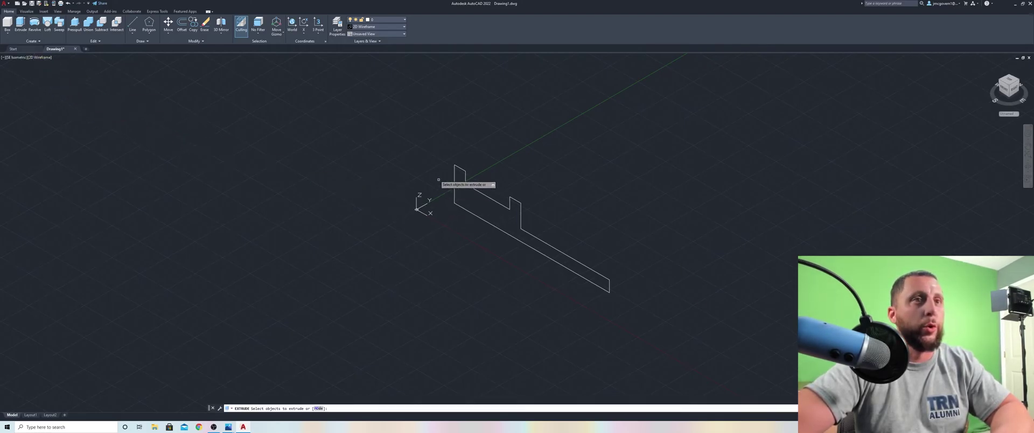
left_click(435, 149)
left_click(645, 302)
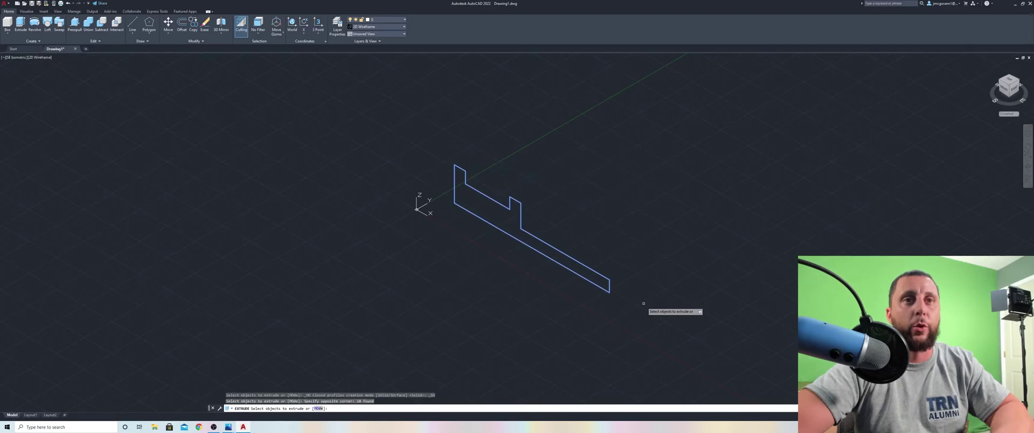
key("Escape")
key("Escape")
key("Escape")
Reselect all ten profile lines with a window and start extruding them.
left_click(423, 134)
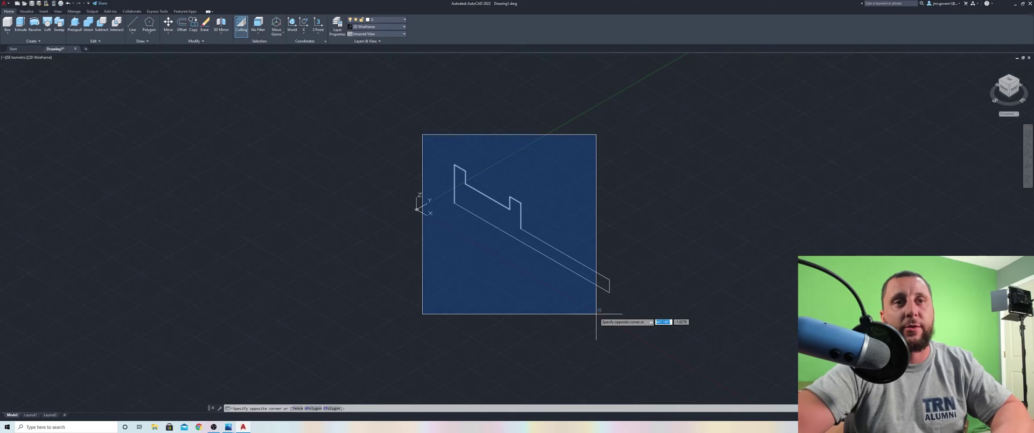
left_click(422, 281)
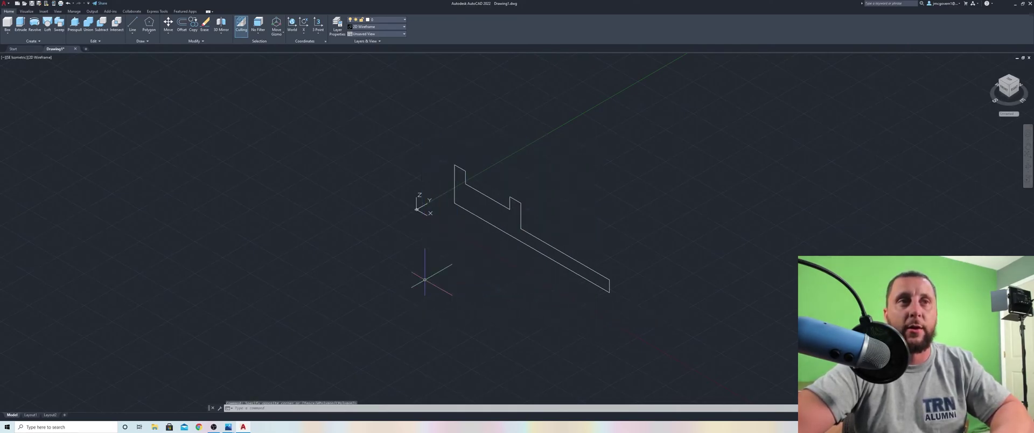
left_click(694, 152)
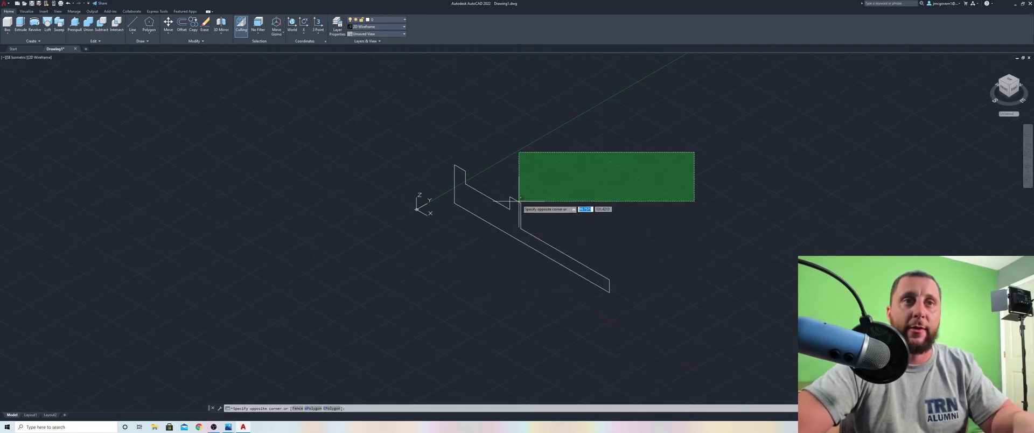
key("Escape")
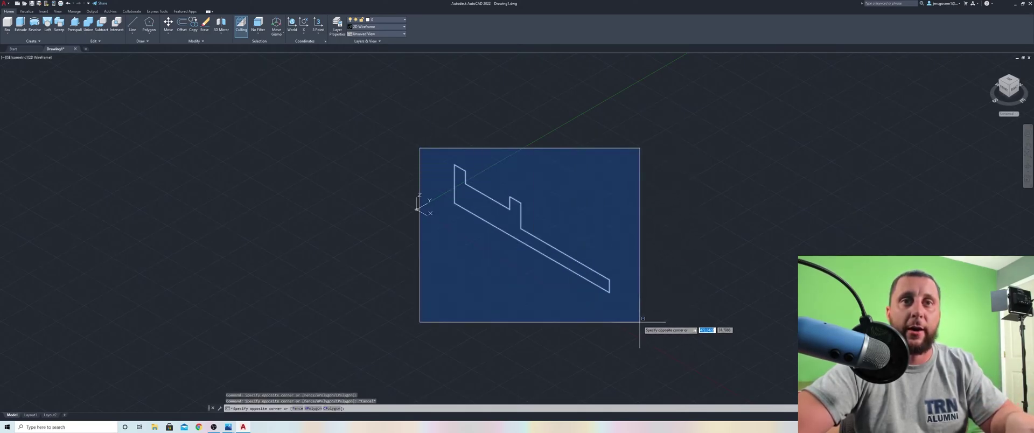
key("Escape")
left_click(436, 149)
left_click(647, 297)
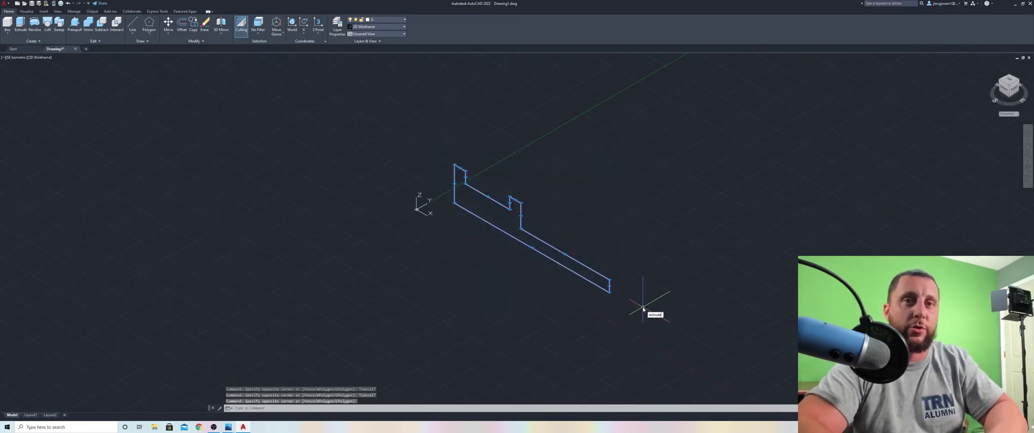
key("Return")
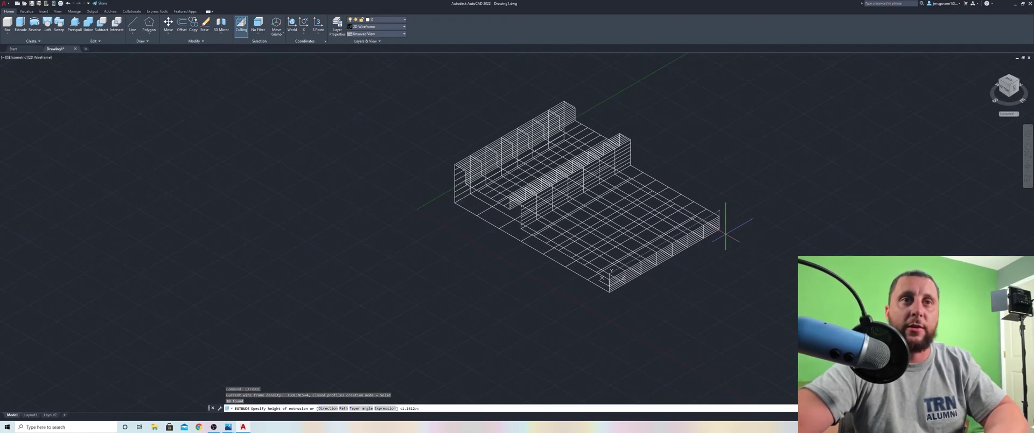
Set the extrusion height and shade the new solid in Conceptual style.
left_click(725, 231)
left_click(40, 57)
left_click(59, 79)
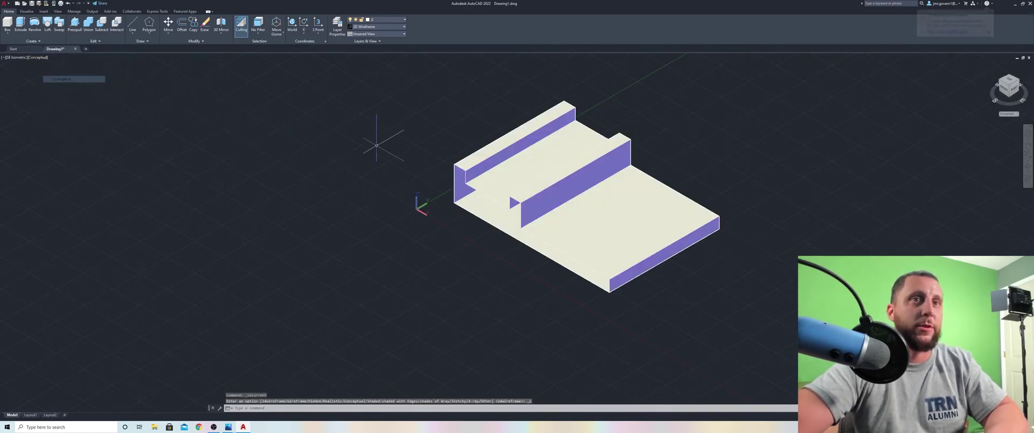
Orbit around the bracket solid, then return it to 2D Wireframe.
mouse_move(538, 177)
middle_mouse_down("shift")
mouse_move(570, 160)
mouse_move(594, 164)
mouse_move(570, 160)
mouse_move(601, 162)
middle_mouse_up("shift")
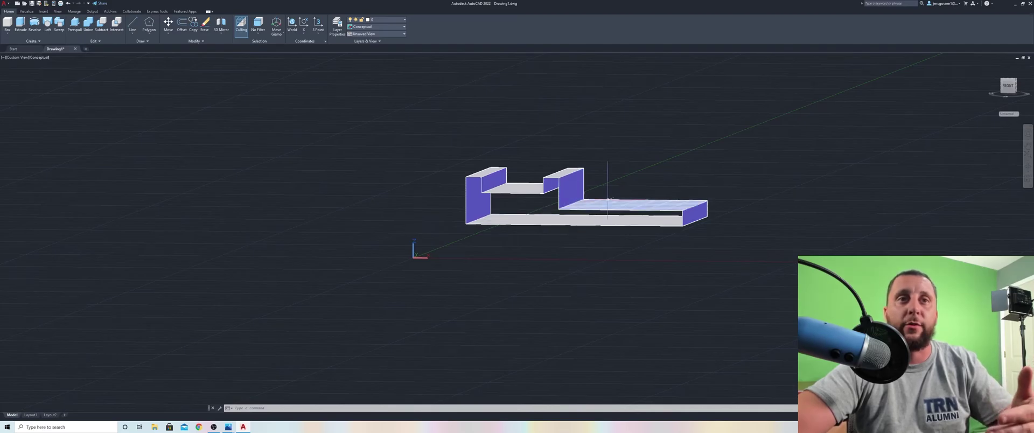
middle_click_drag(579, 213, 533, 199, "shift")
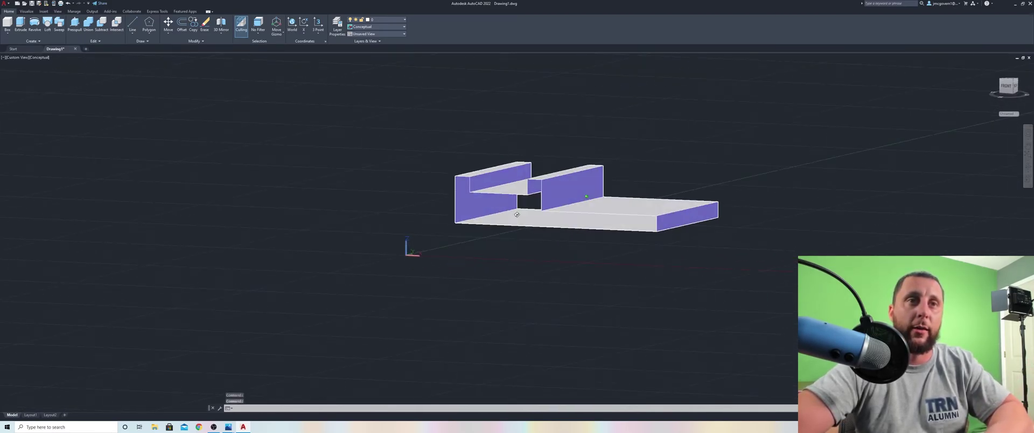
left_click(42, 57)
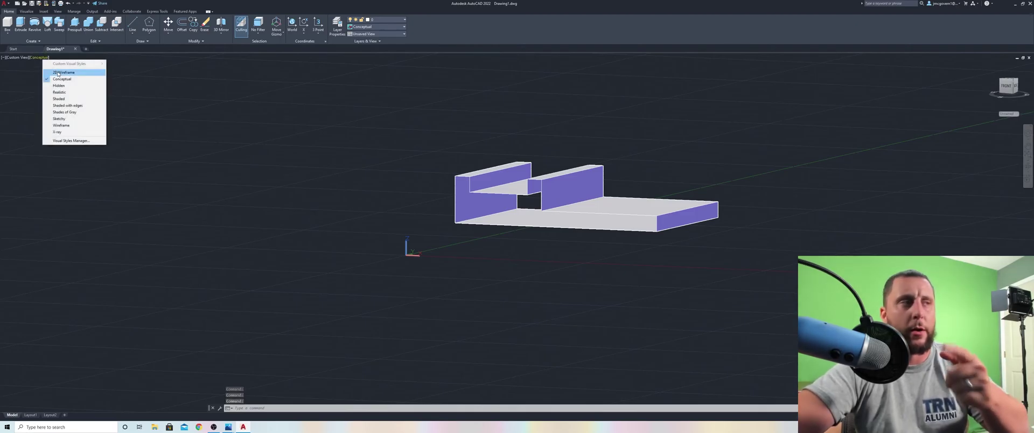
left_click(58, 72)
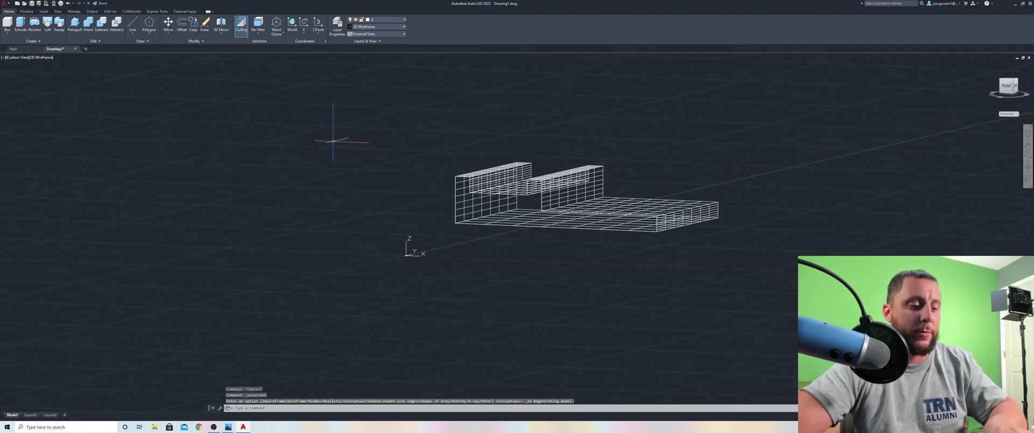
Undo the extrusion and window-select all ten flat profile lines.
key("ctrl+z")
key("ctrl+z")
key("ctrl+z")
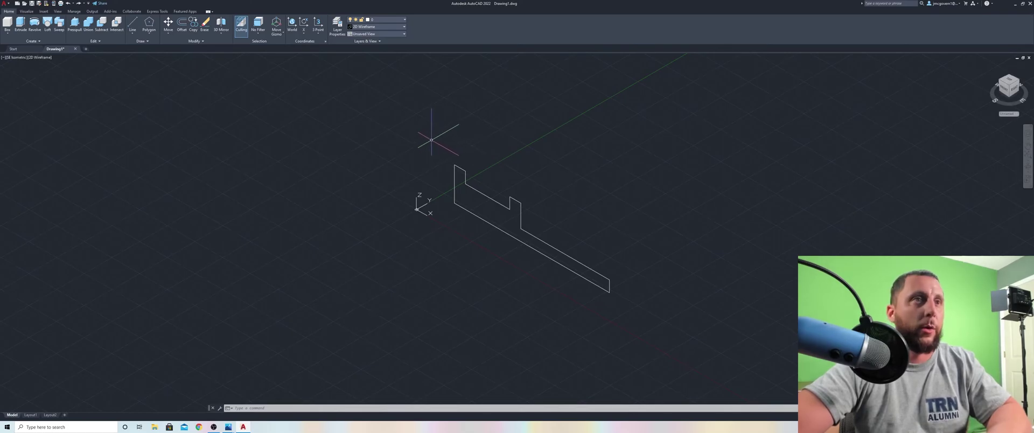
left_click(430, 140)
left_click(629, 299)
Join the selected profile lines with J into one polyline and check it.
type("joi")
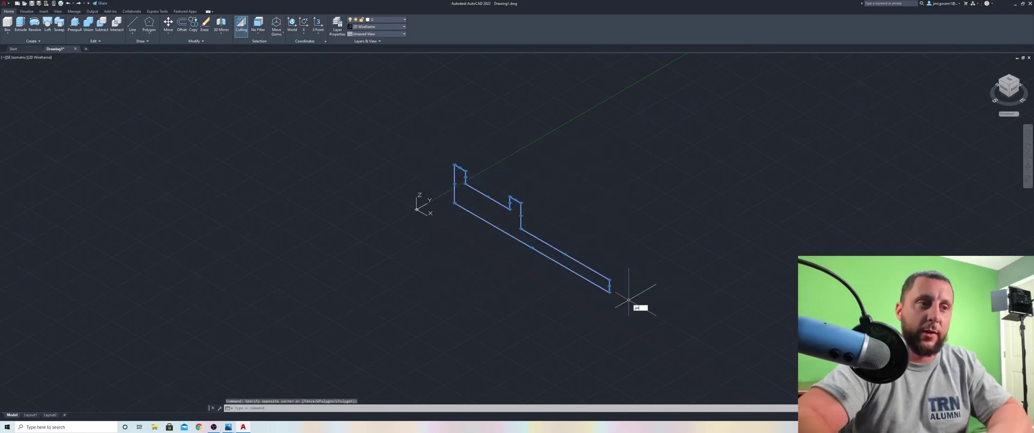
key("Return")
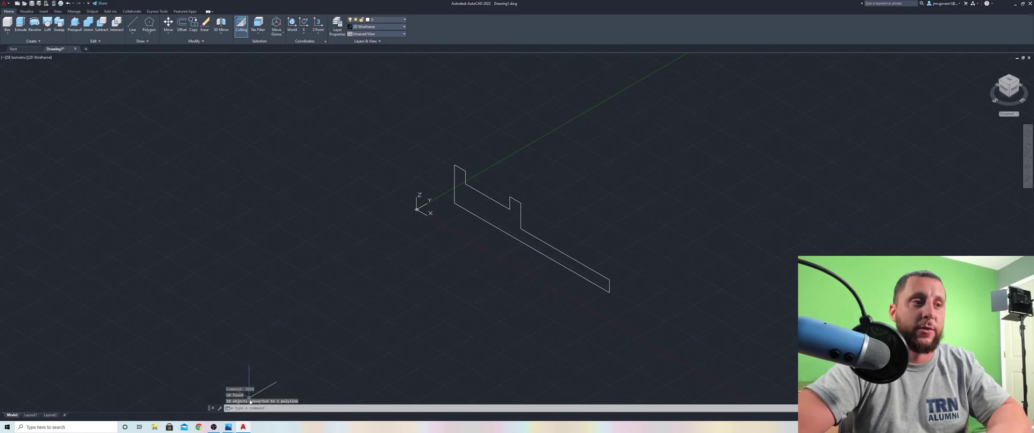
left_click(548, 243)
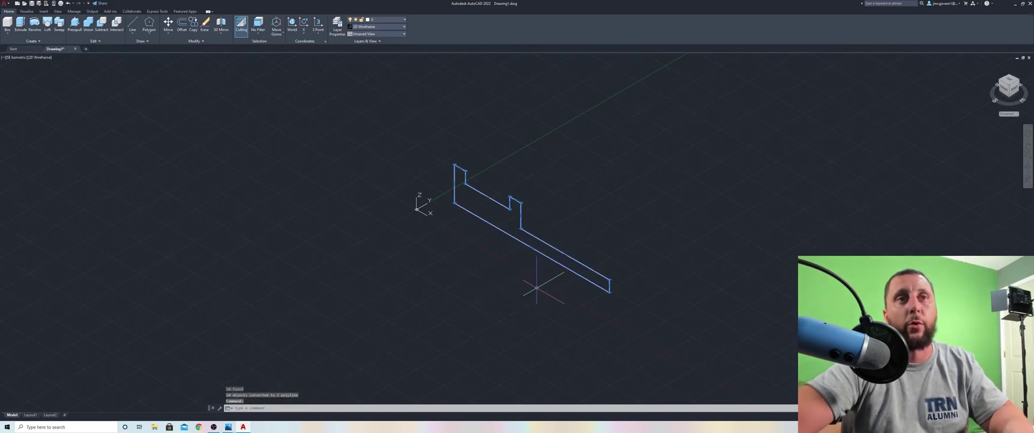
key("Escape")
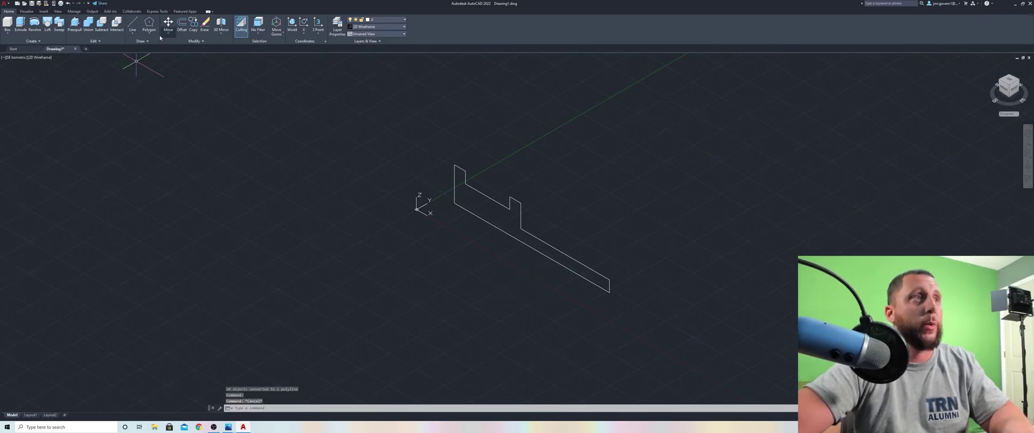
Inspect the profile with trial window selections, clearing each one.
left_click(133, 23)
left_click(515, 234)
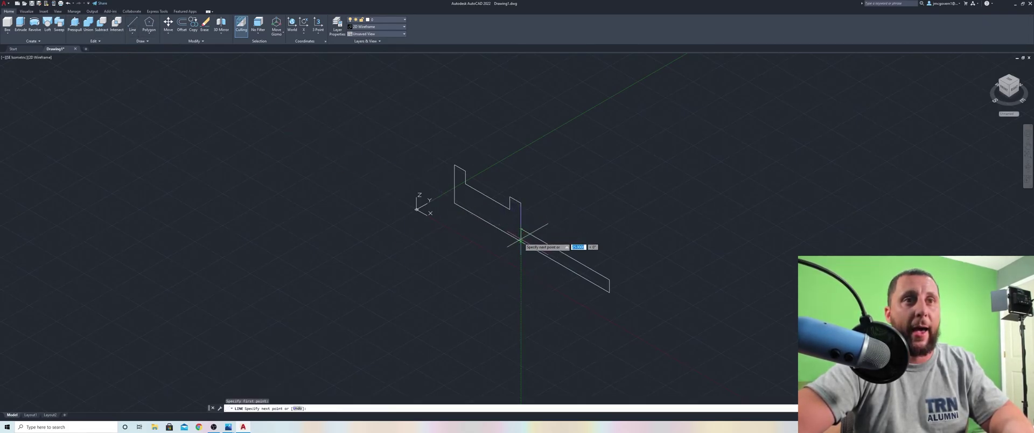
key("Escape")
left_click(454, 153)
left_click(686, 334)
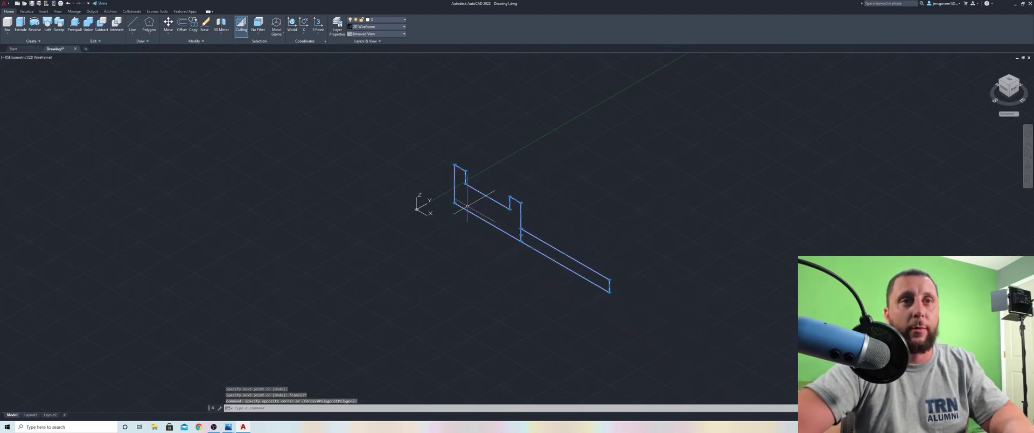
key("Escape")
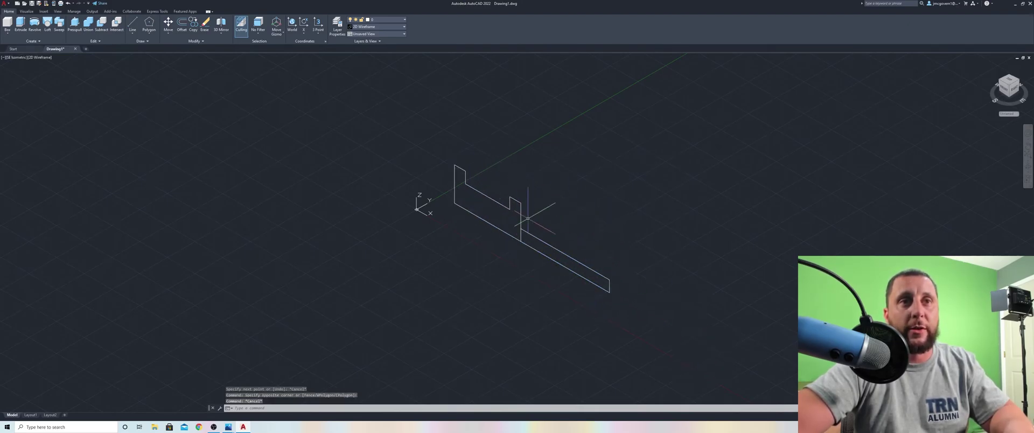
scroll(547, 234, "up", 4)
left_click(556, 128)
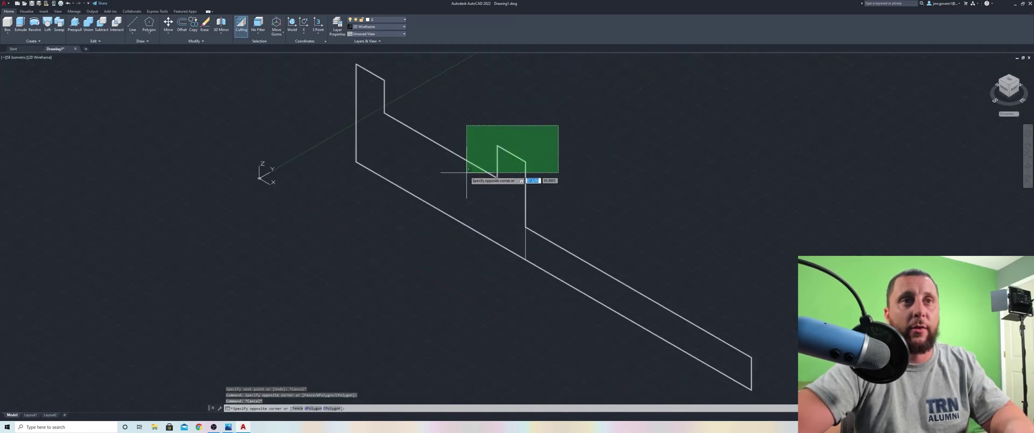
left_click(409, 151)
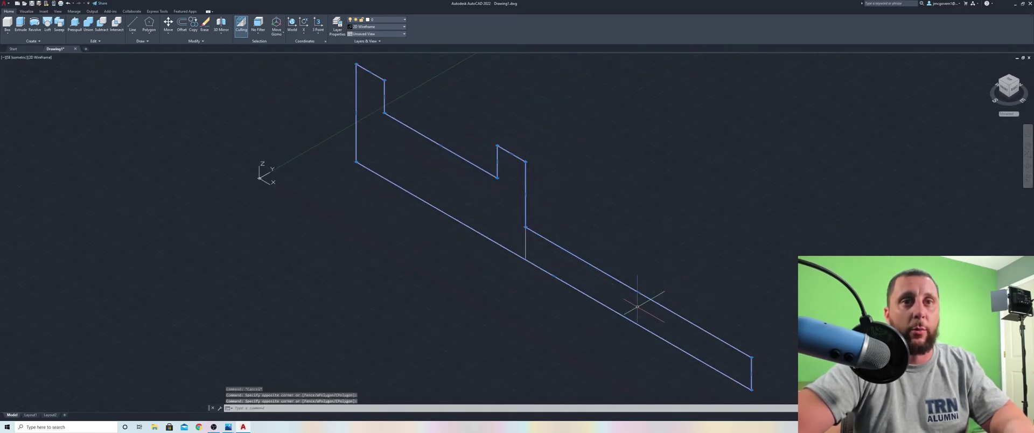
key("Escape")
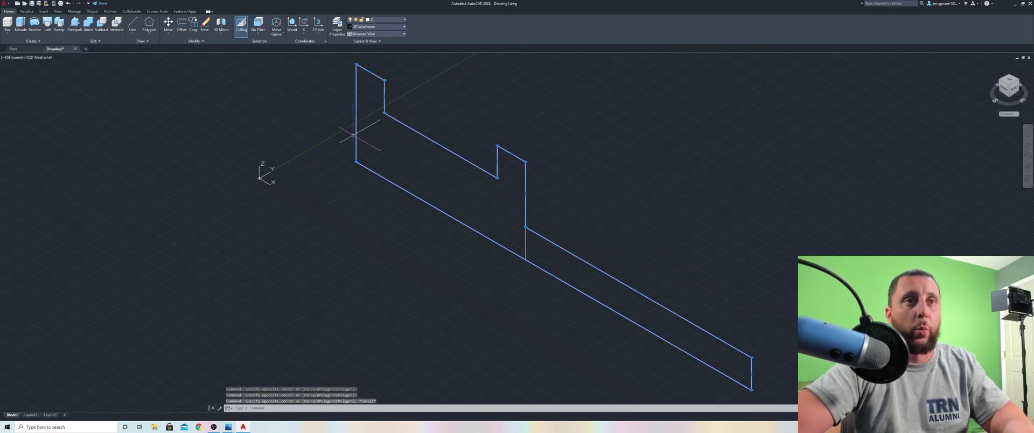
key("Escape")
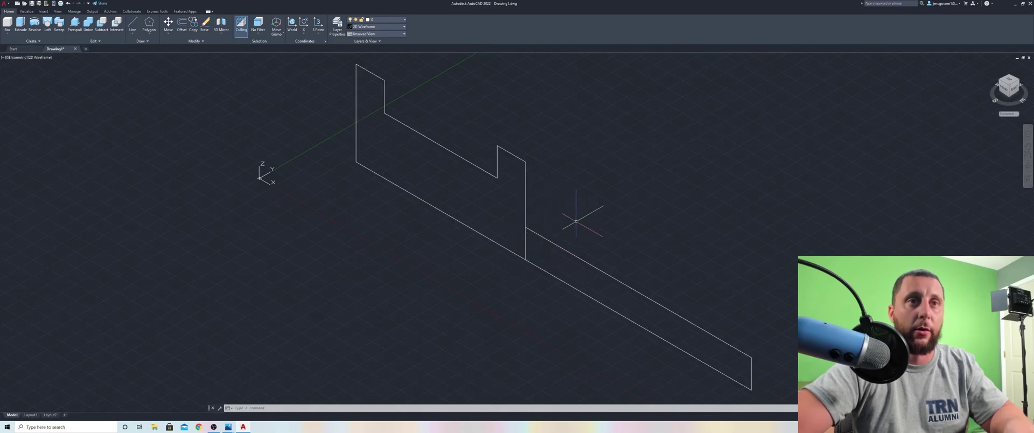
Erase the short stray vertical line crossing the profile.
left_click(526, 242)
left_click(605, 271)
key("Delete")
scroll(605, 270, "down", 3)
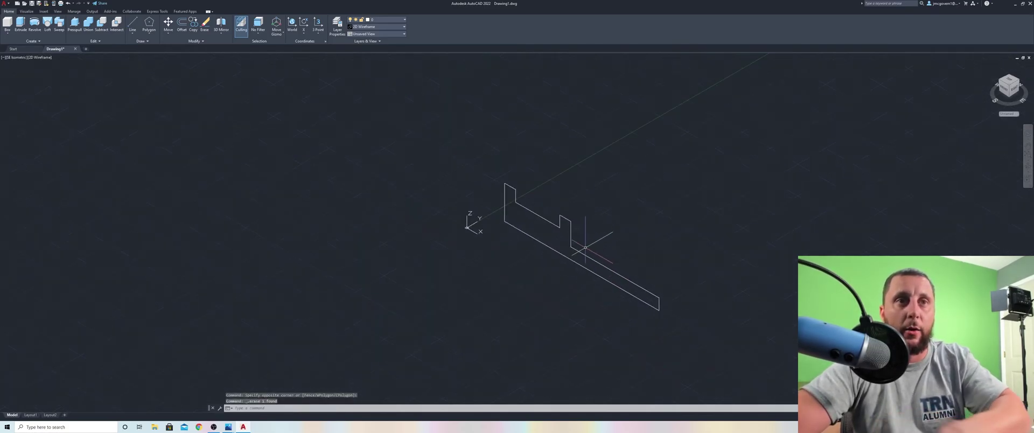
Window-select the whole profile and attempt a JOIN, then cancel it.
left_click(482, 166)
left_click(722, 346)
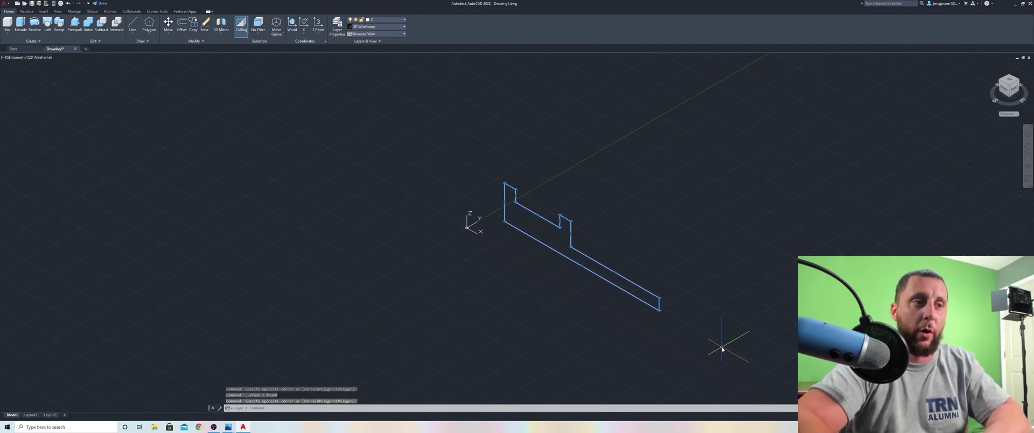
type("j")
key("Return")
key("Escape")
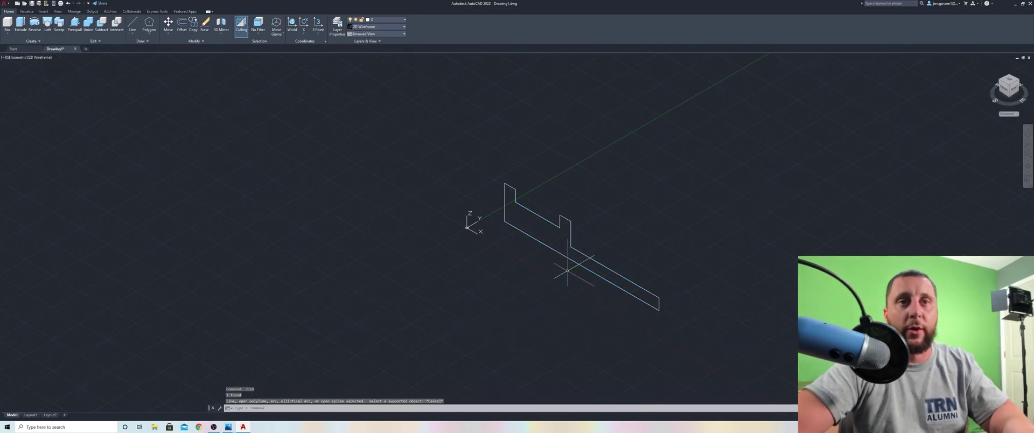
Extrude the profile 150 units into a solid, checking the dimensioned drawing.
left_click(595, 261)
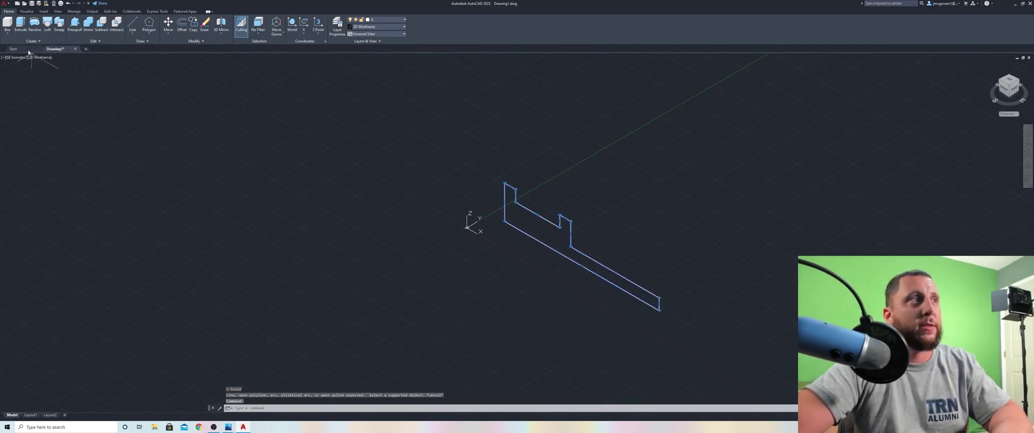
left_click(20, 25)
key("alt+Tab")
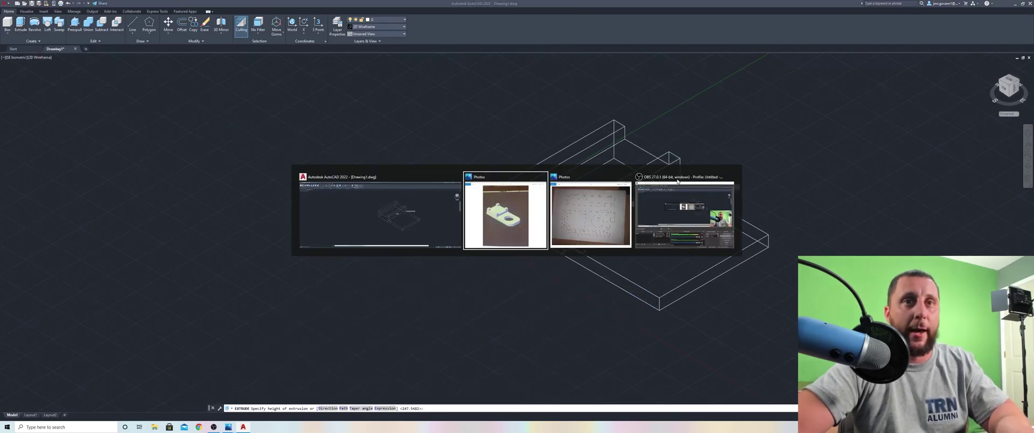
left_click(628, 214)
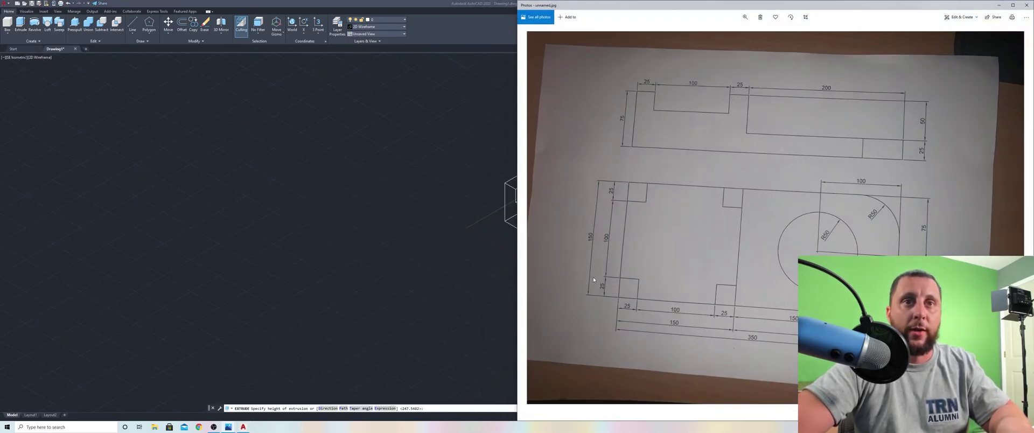
key("alt+Tab")
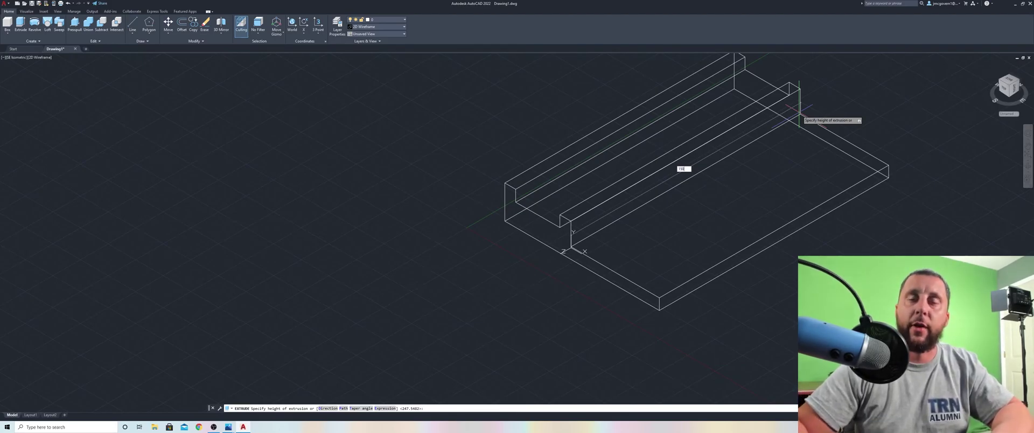
key("Return")
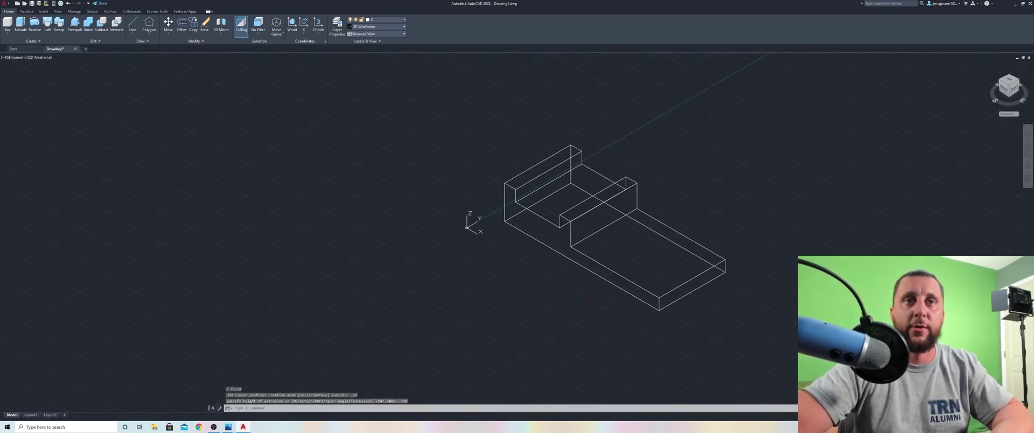
middle_click_drag(767, 124, 709, 116)
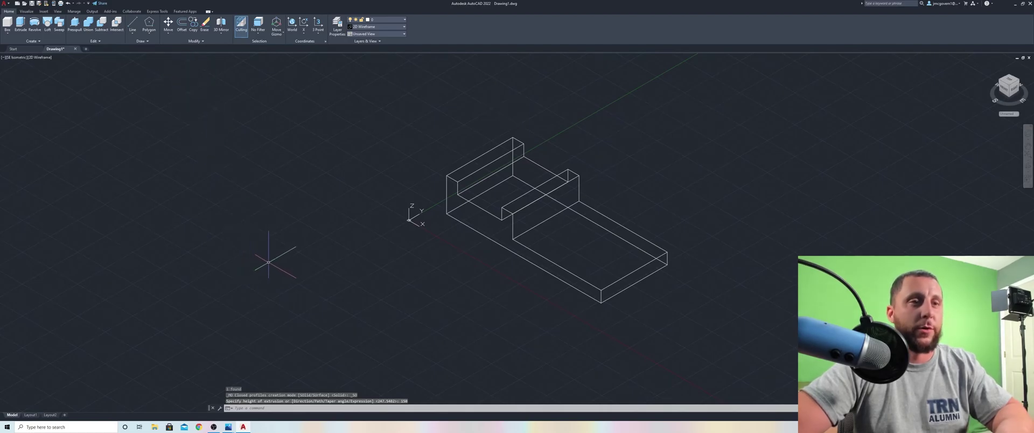
Run FILLETEDGE on the bracket solid and choose the Radius option.
key("alt+Tab")
key("alt+Tab")
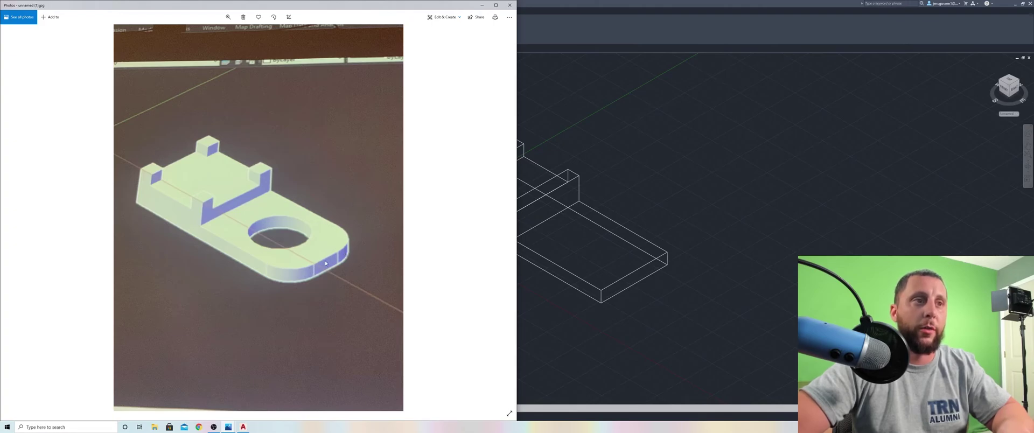
key("alt+Tab")
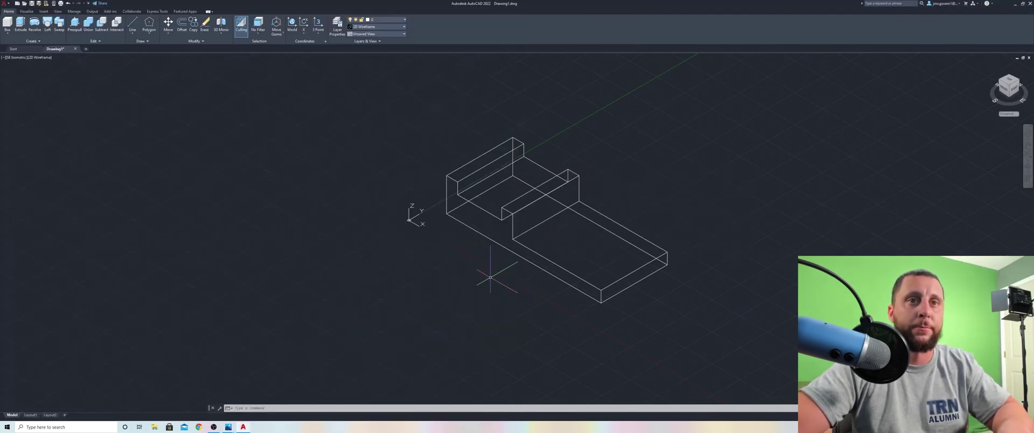
key("f")
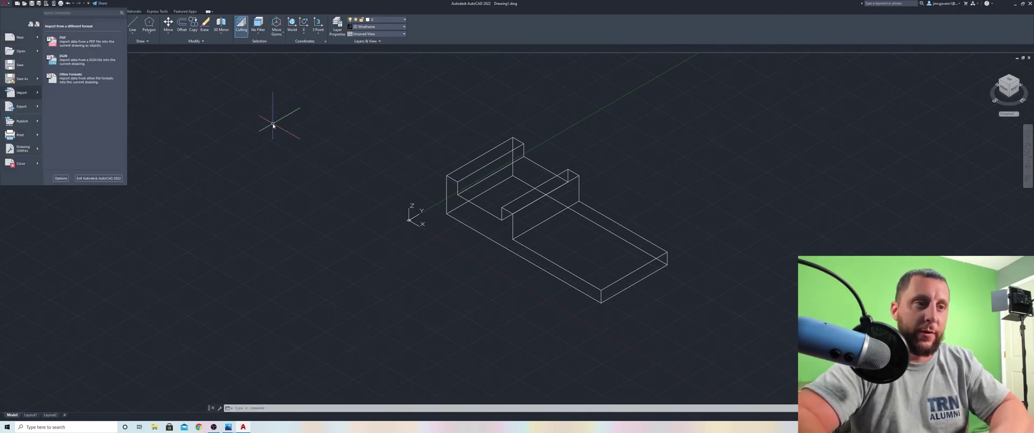
key("Escape")
key("Escape")
key("Escape")
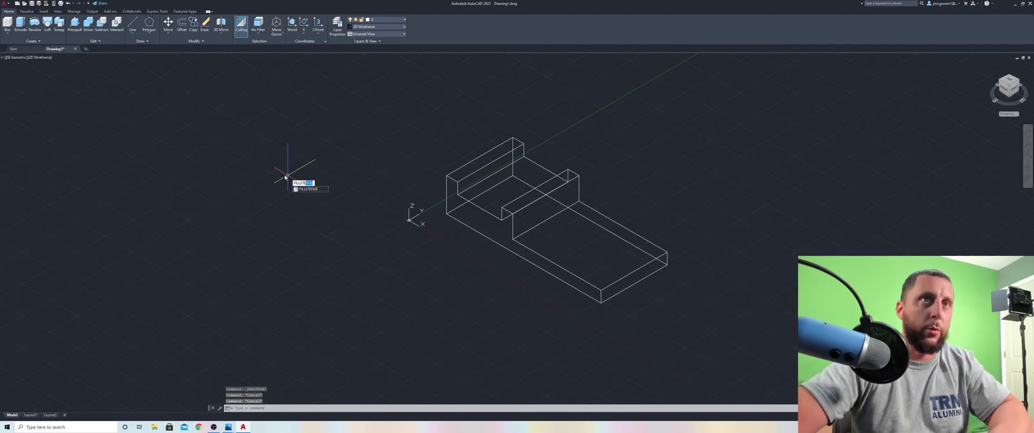
key("Return")
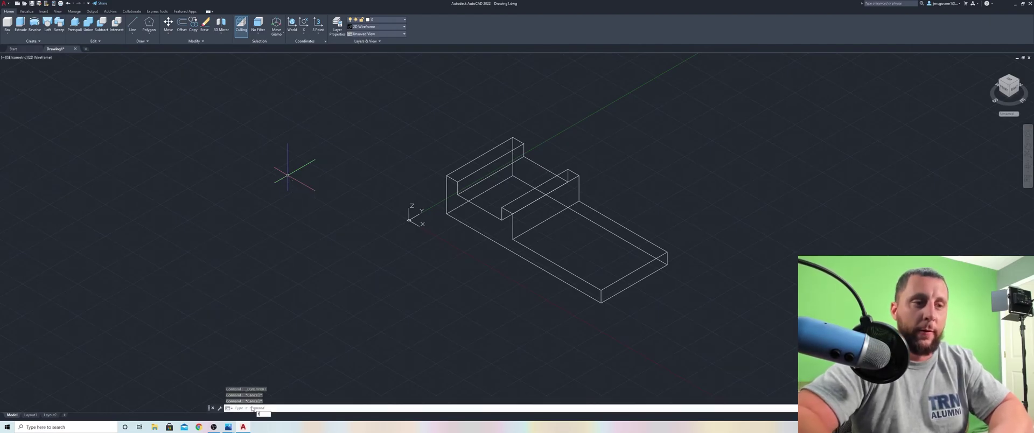
type("filletedg")
key("Return")
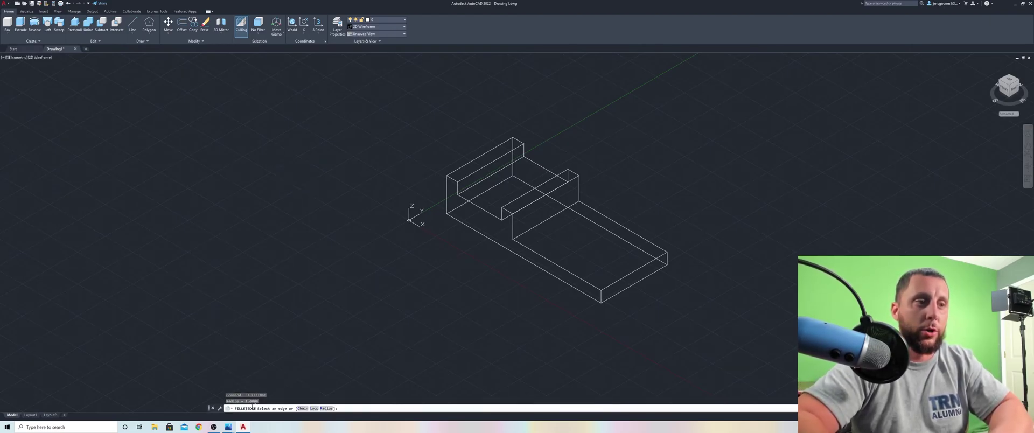
left_click(324, 409)
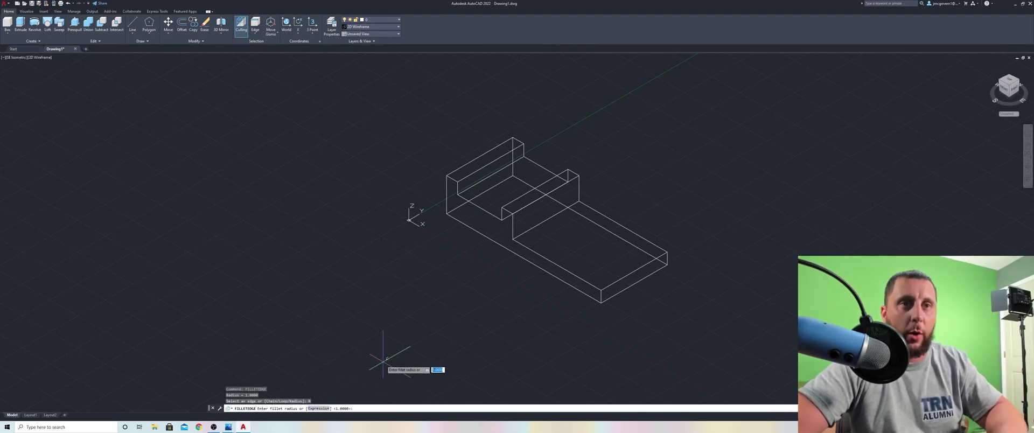
Round the two vertical corner edges at the long end with a 50 radius.
key("alt+Tab")
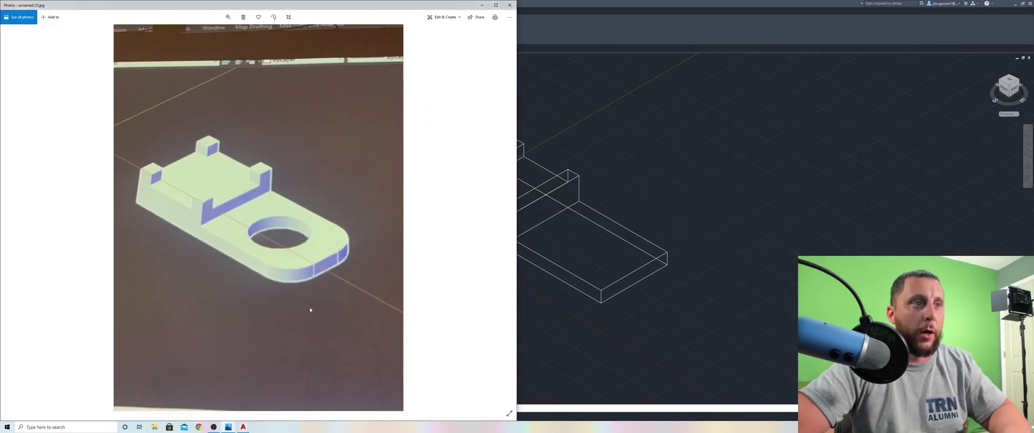
key("alt+Tab")
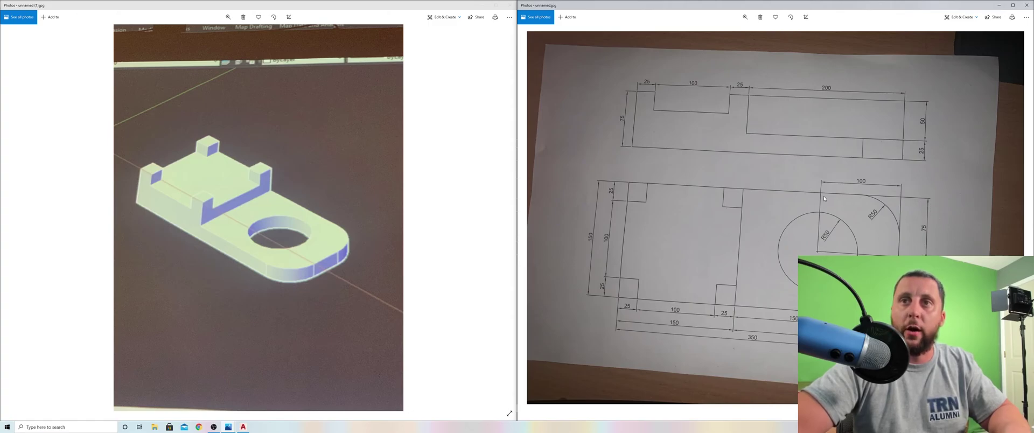
key("alt+Tab")
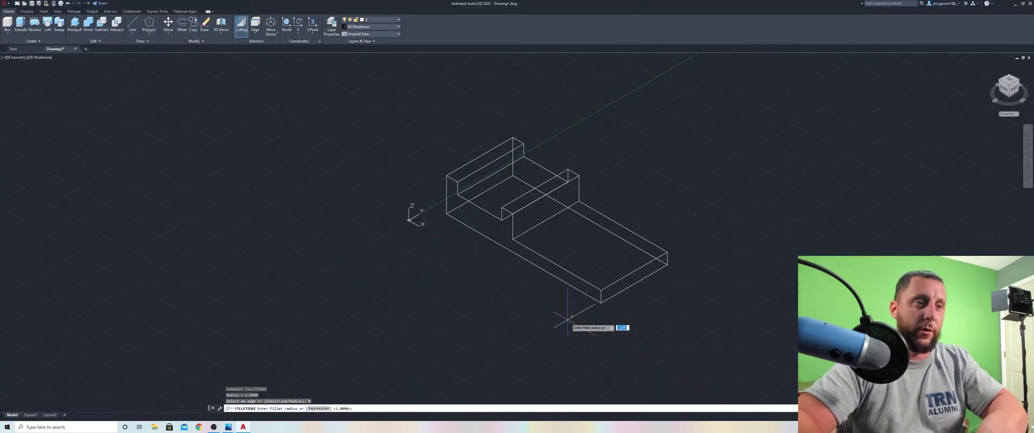
type("50")
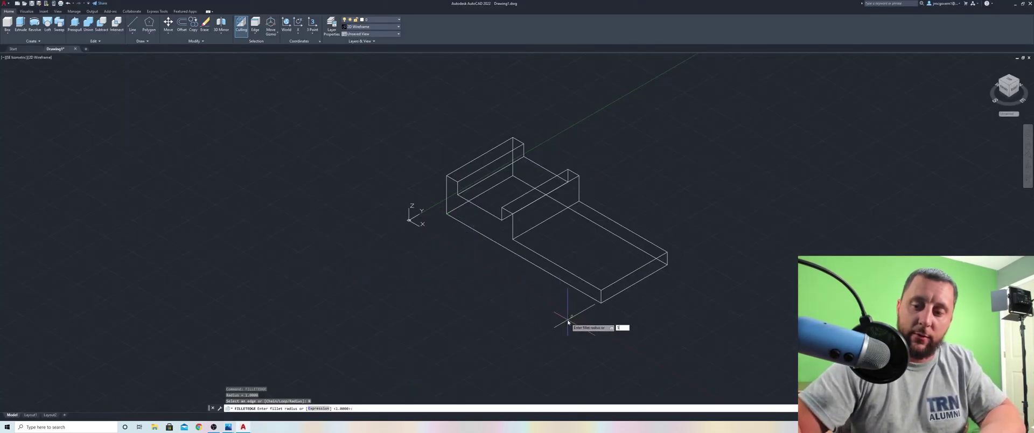
key("Return")
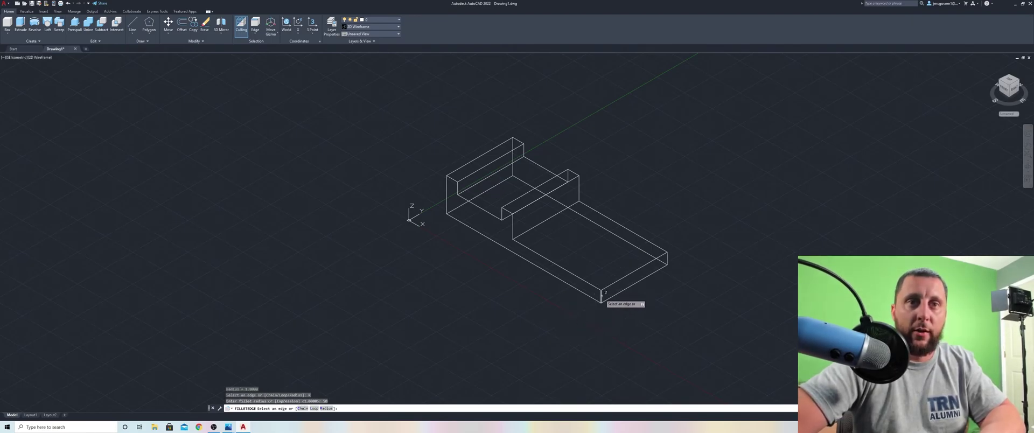
left_click(601, 294)
left_click(667, 256)
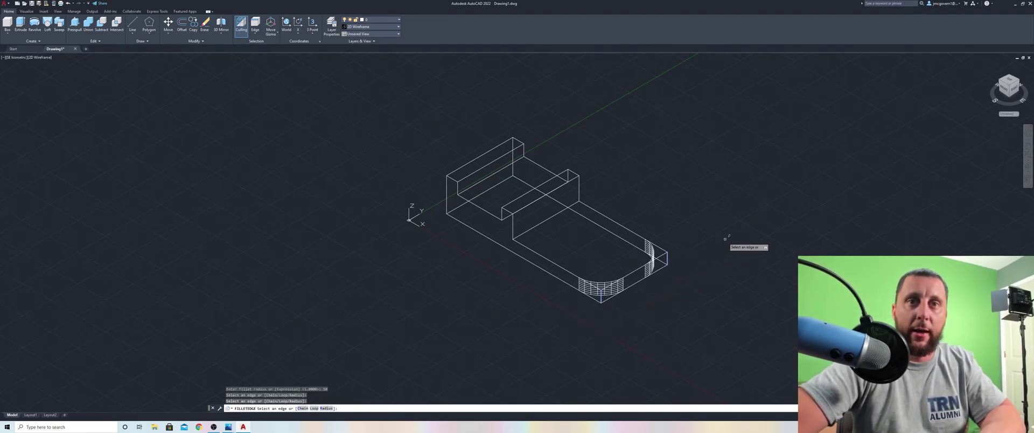
key("Return")
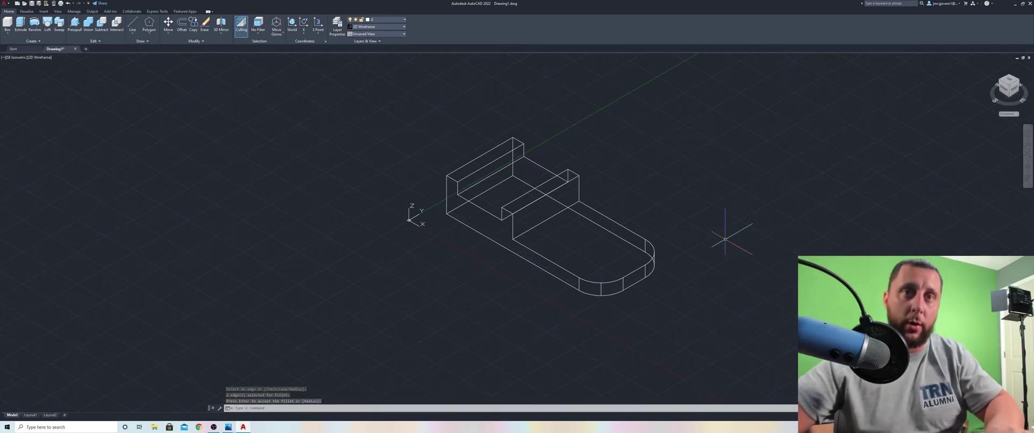
Draw a 100-long guide line from the rounded end toward the hole centre.
left_click(133, 24)
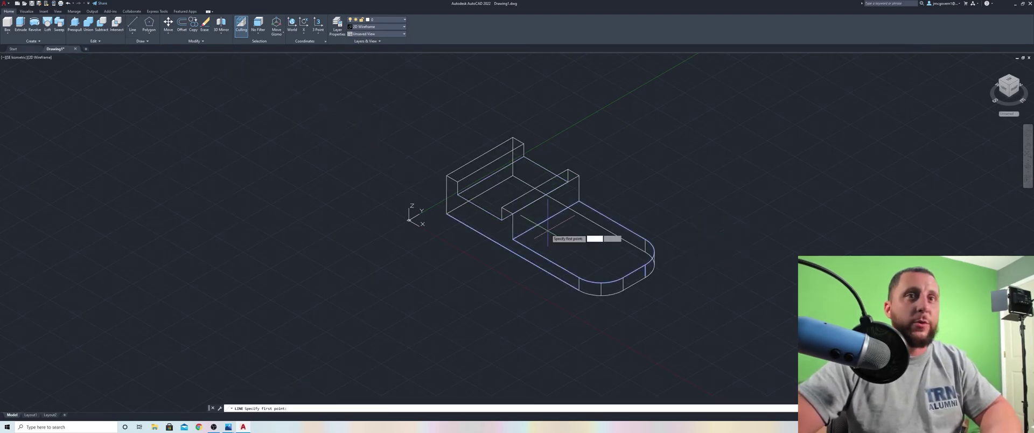
left_click(646, 264)
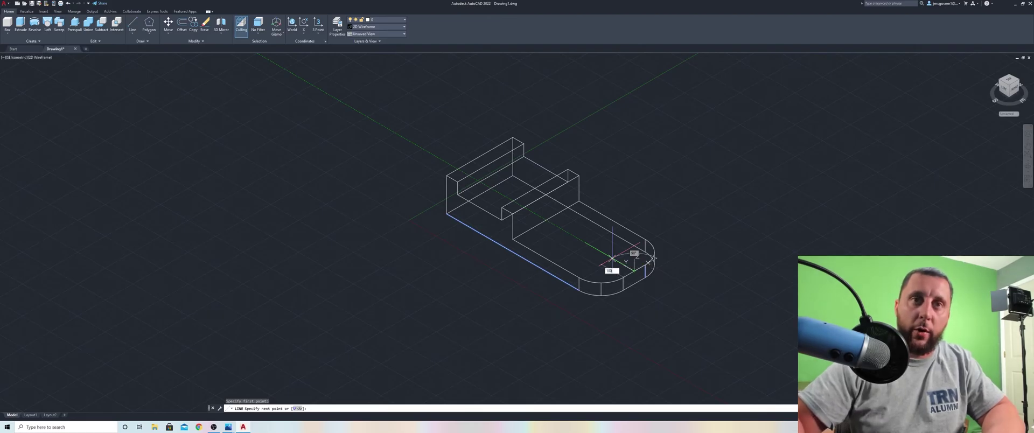
key("Return")
key("Escape")
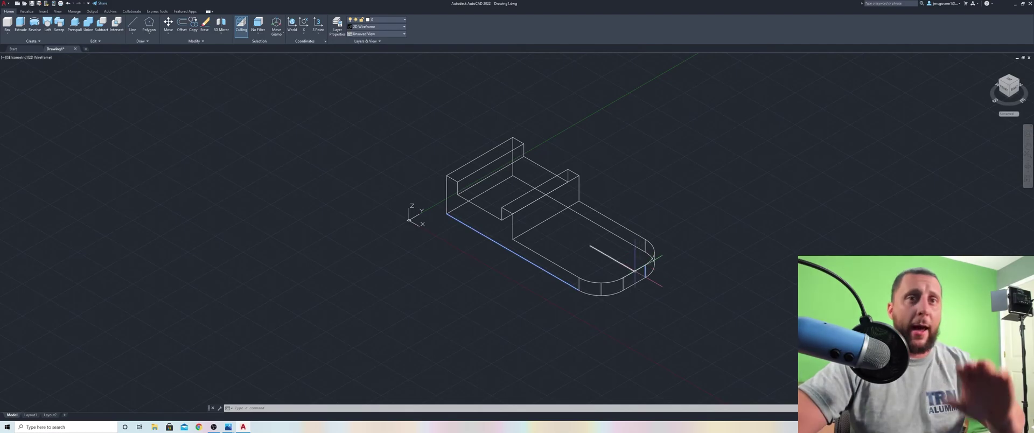
Draw a 150-radius circle on the rounded end, then erase it as oversized.
left_click(164, 36)
left_click(154, 59)
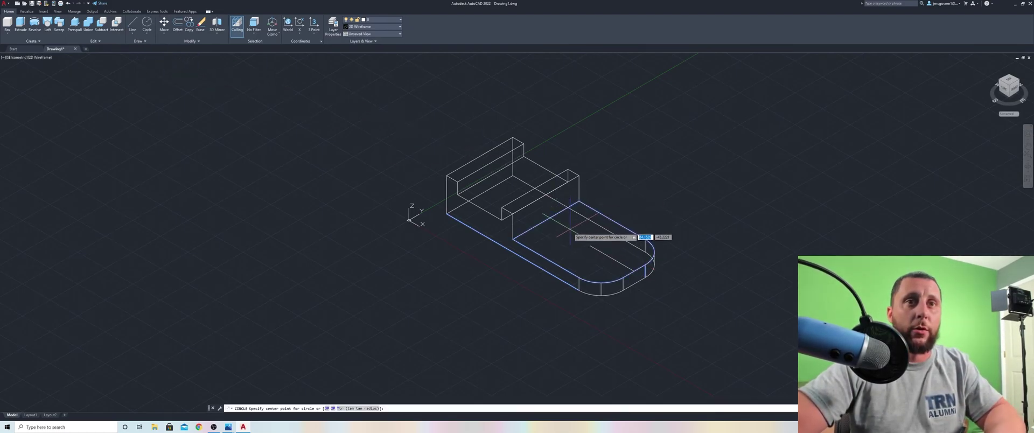
key("alt+Tab")
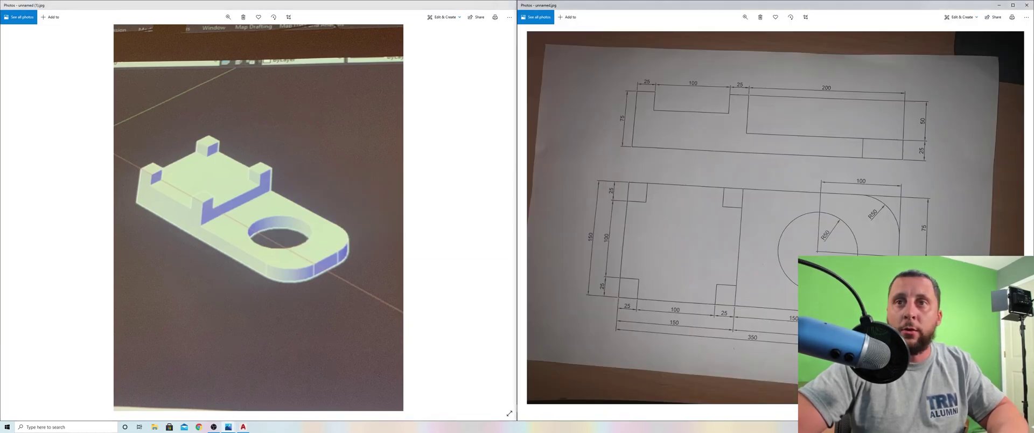
key("alt+Tab")
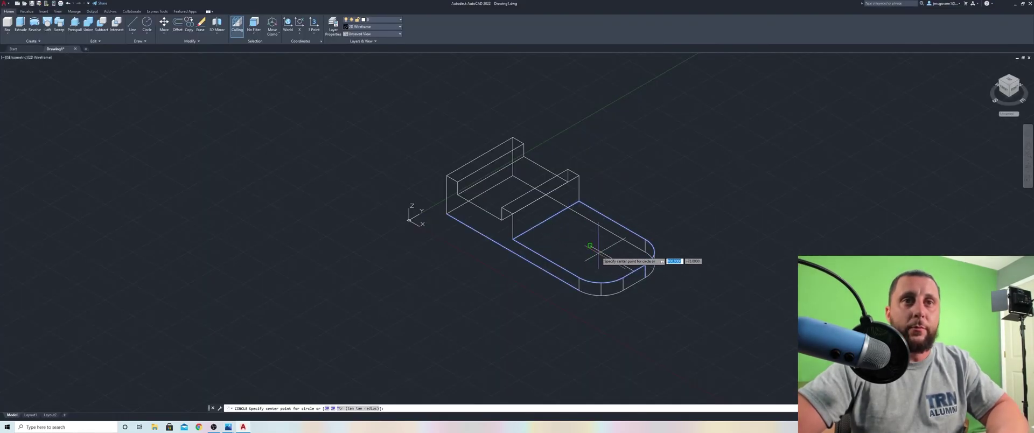
left_click(590, 245)
type("15")
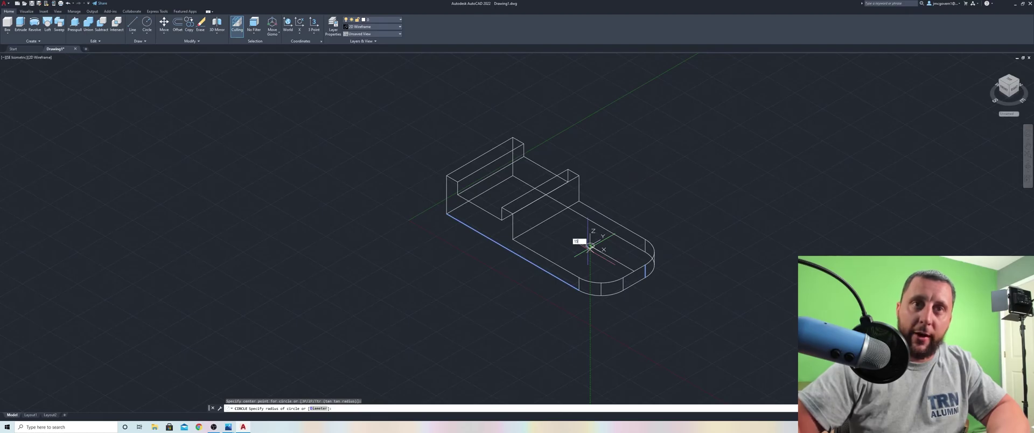
type("0")
key("Return")
key("Escape")
left_click(643, 215)
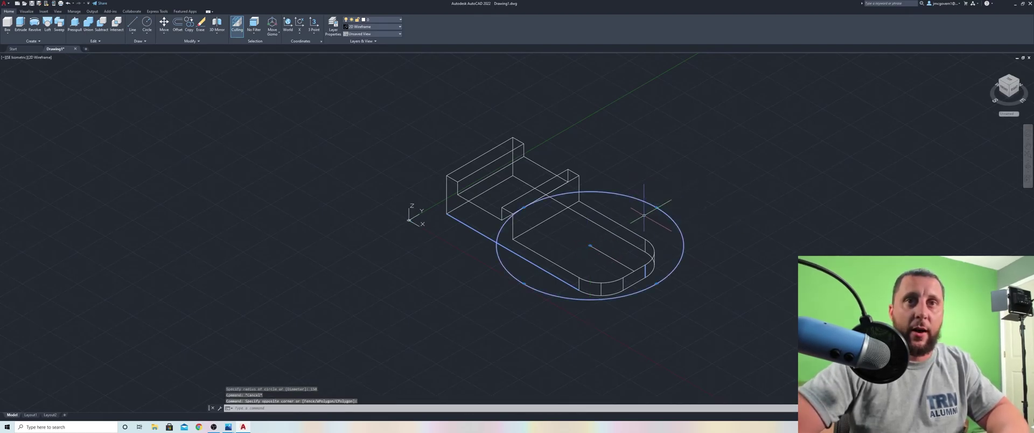
key("Delete")
Draw a radius-50 circle on the rounded end's top face, delete the guide line, and zoom to fit.
left_click(147, 23)
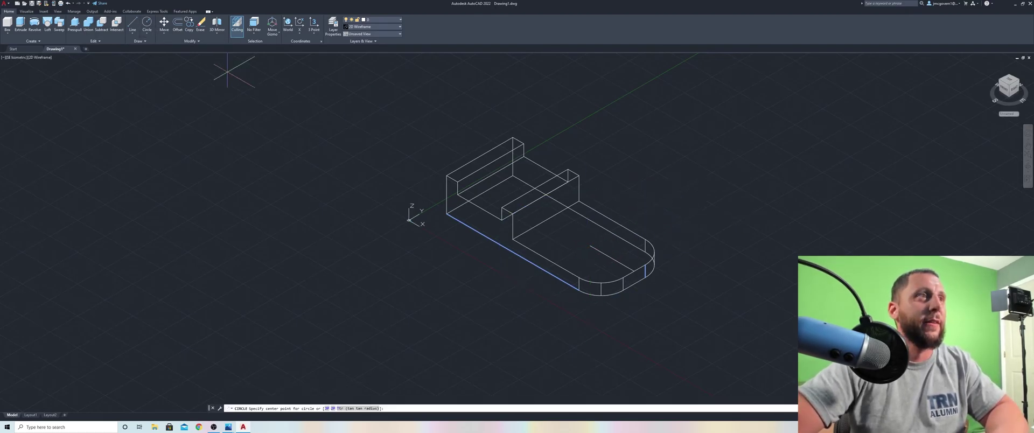
left_click(590, 244)
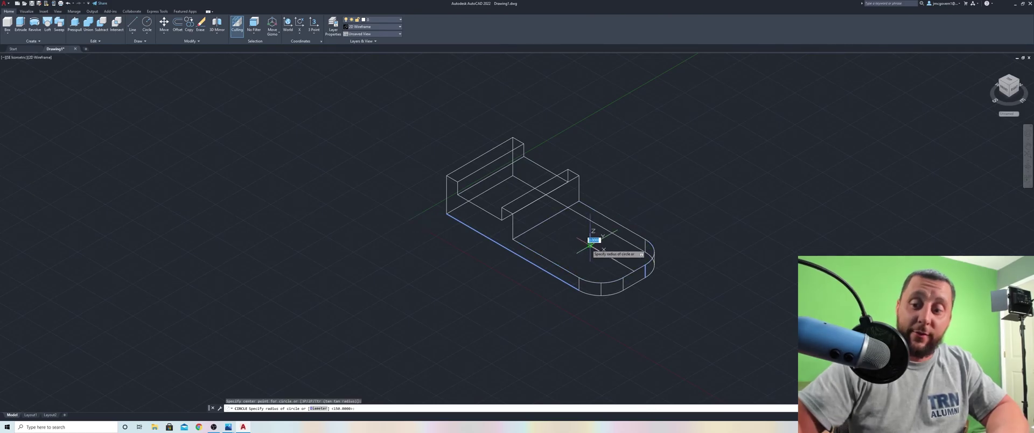
key("Return")
key("Escape")
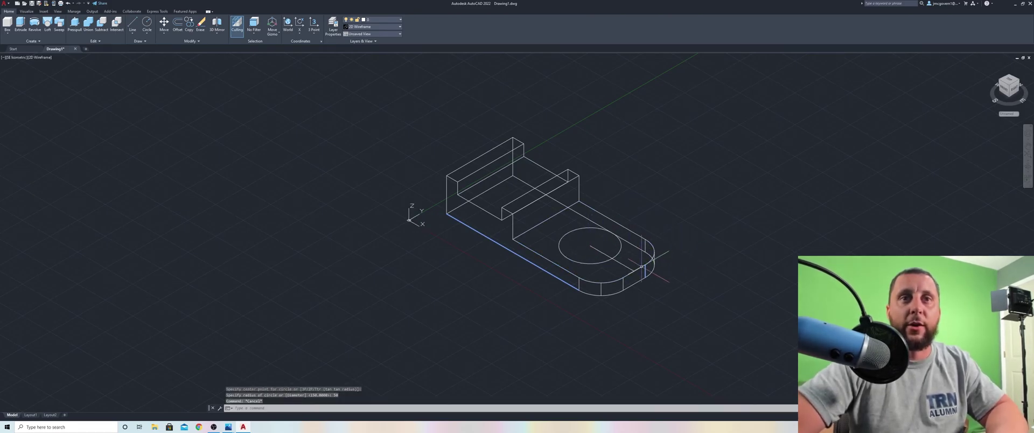
key("Delete")
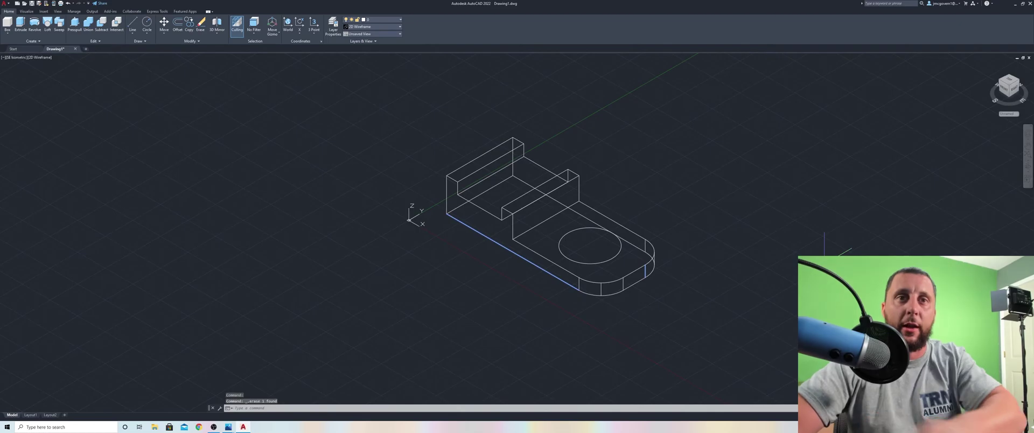
key("Escape")
key("Escape")
key("Escape")
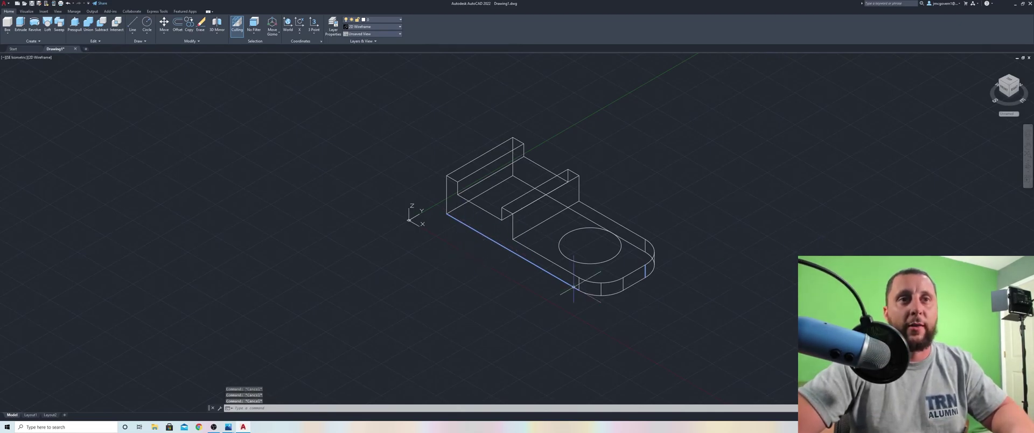
middle_click(572, 257)
middle_click(572, 257)
scroll(426, 216, "down", 3)
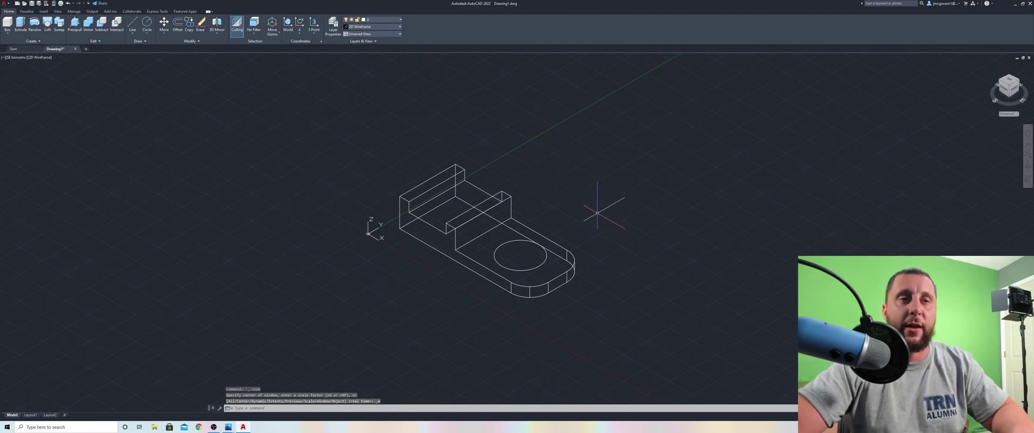
Extrude the radius-50 circle 25 units into a cylinder.
type("n")
key("Return")
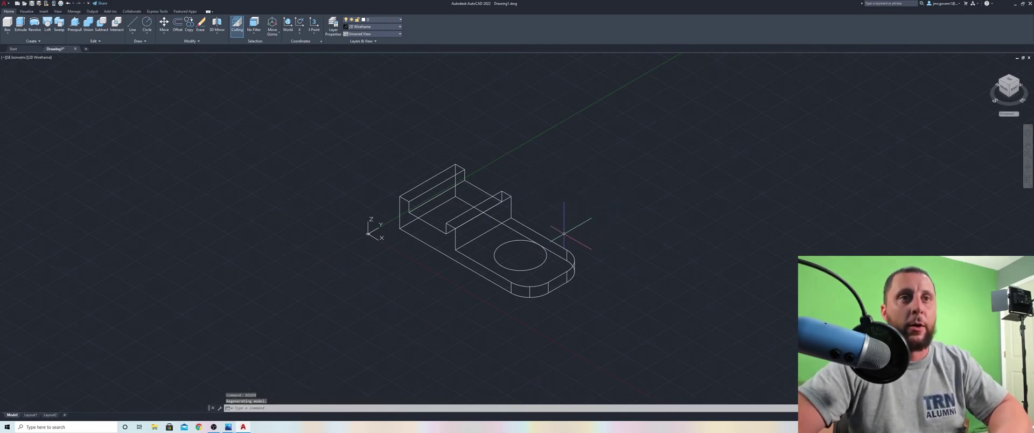
left_click(541, 264)
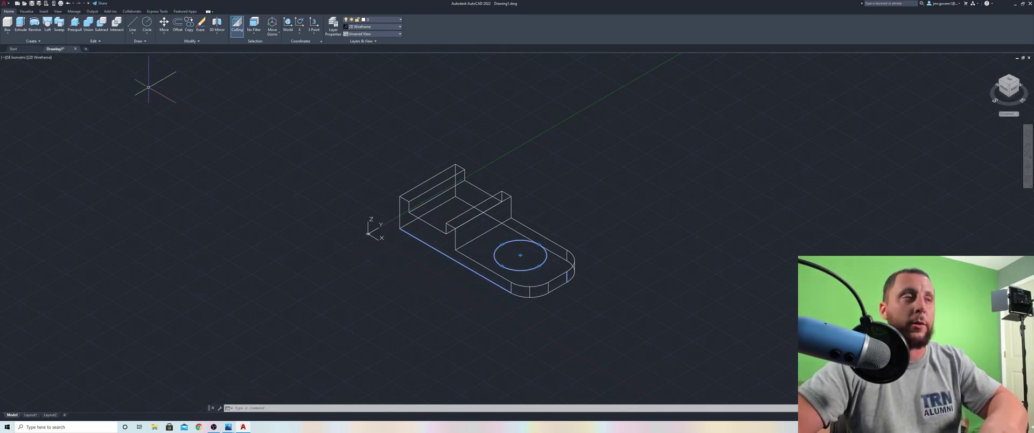
left_click(20, 24)
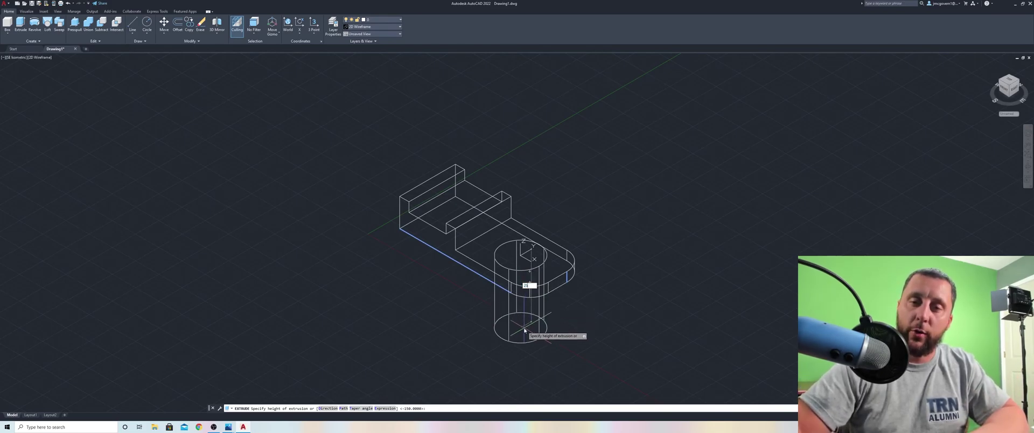
key("Return")
Grip-stretch the cylinder down well below the bracket's base.
middle_click_drag(520, 315, 519, 280, "shift")
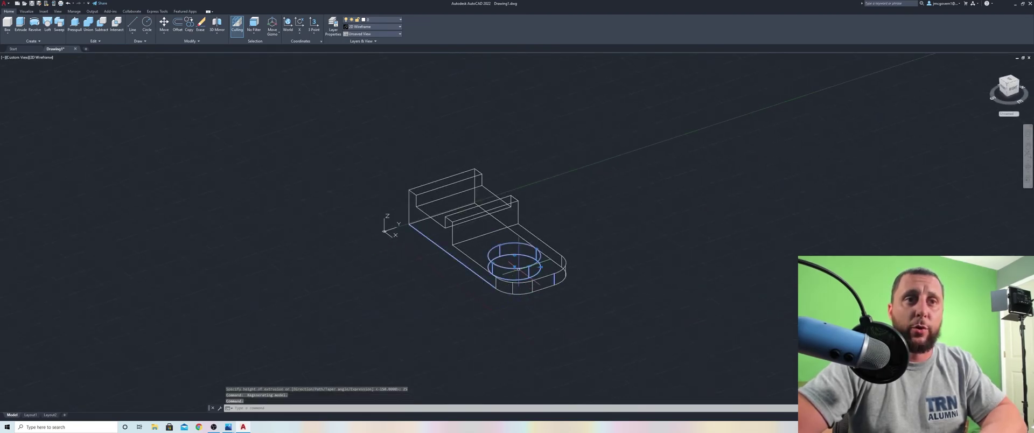
left_click(517, 268)
left_click(514, 269)
left_click(506, 293)
key("Escape")
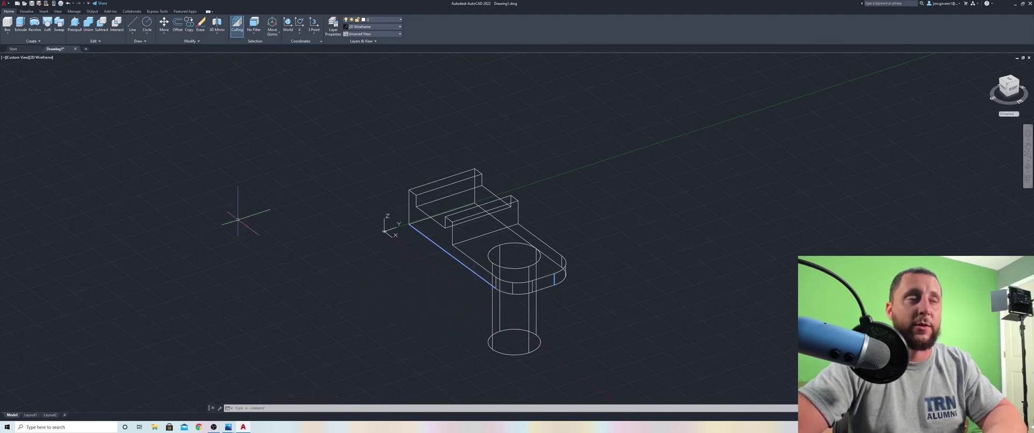
Subtract the cylinder from the bracket to cut the through-hole in its rounded end.
left_click(101, 22)
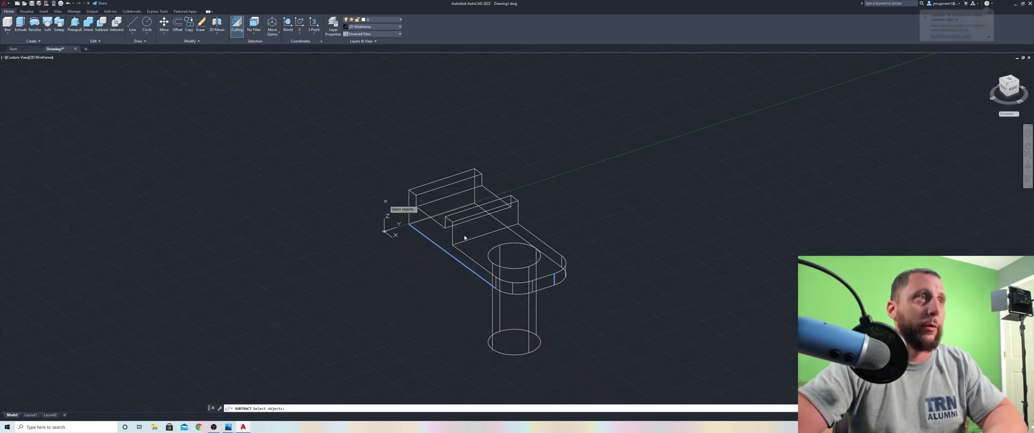
left_click(475, 261)
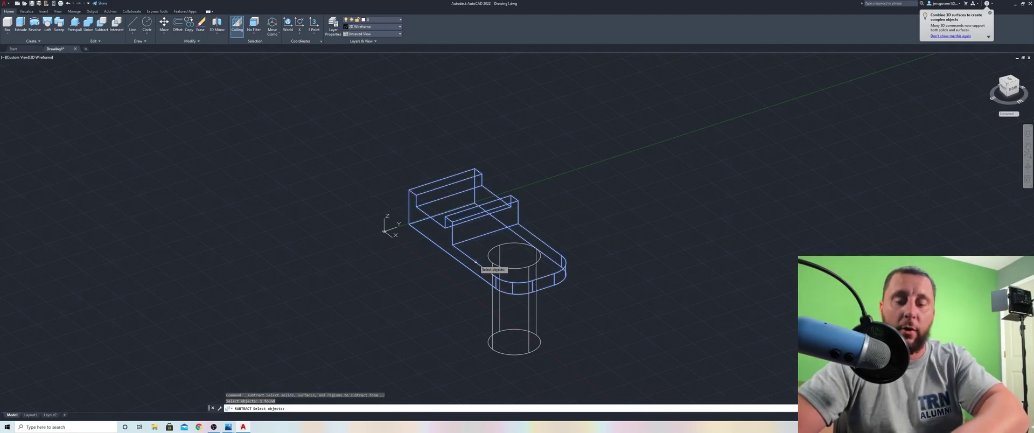
left_click(500, 312)
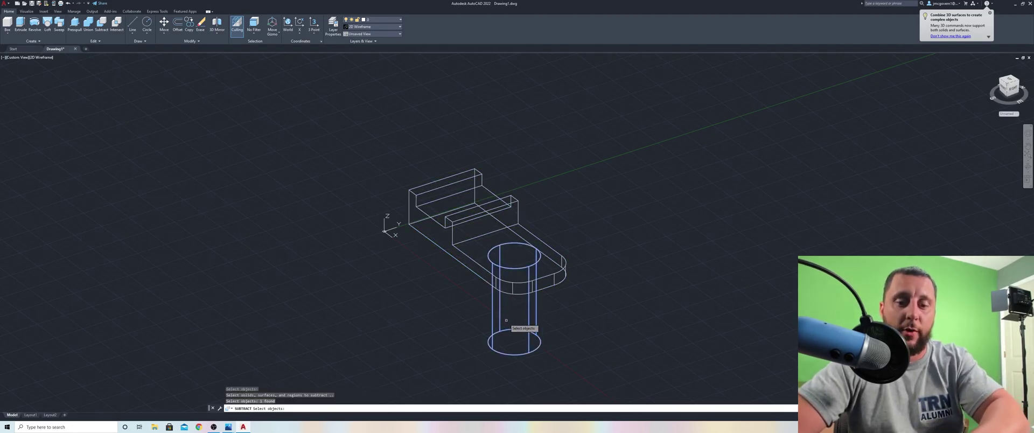
key("Return")
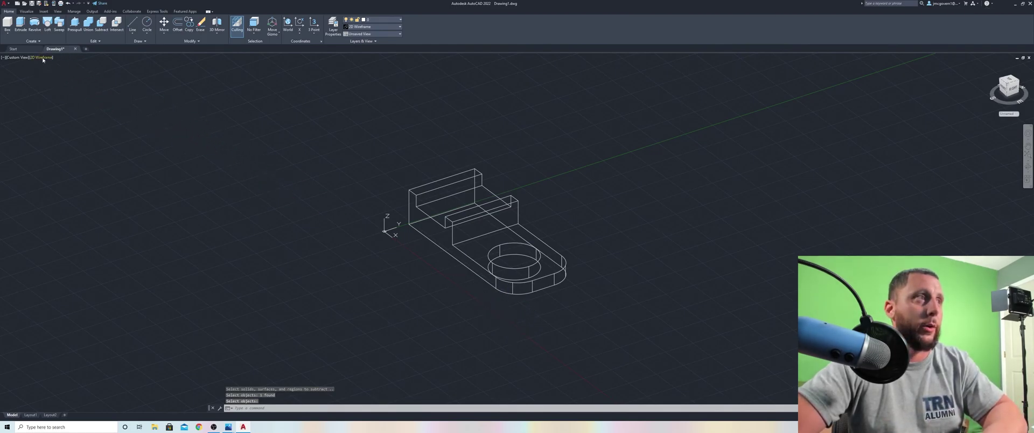
left_click(44, 57)
Shade the bracket in Conceptual, then Shaded with edges, and orbit to inspect the hole.
left_click(62, 79)
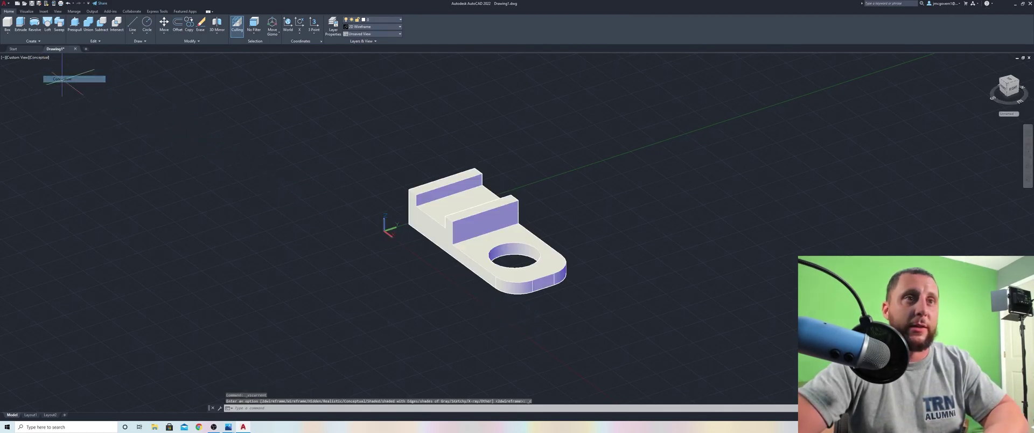
left_click(39, 57)
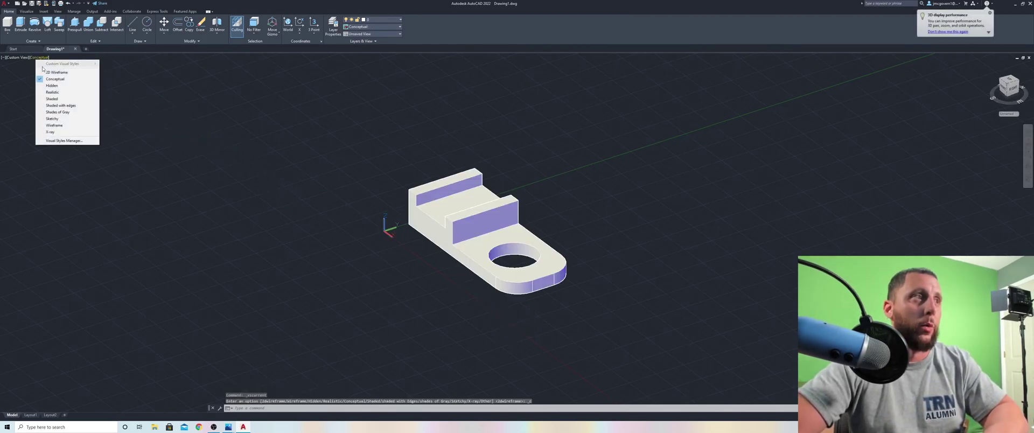
left_click(60, 106)
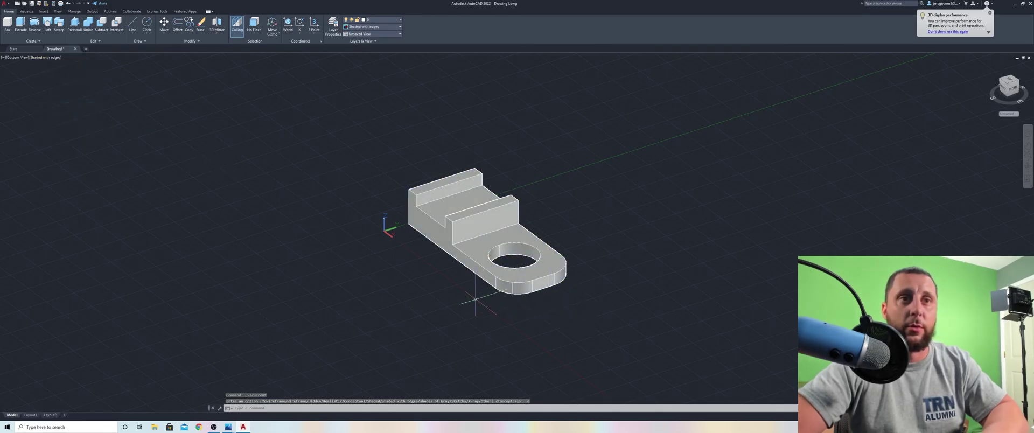
mouse_move(380, 224)
middle_mouse_down("shift")
mouse_move(371, 231)
mouse_move(538, 212)
mouse_move(380, 219)
mouse_move(363, 239)
mouse_move(406, 194)
mouse_move(460, 249)
mouse_move(445, 278)
mouse_move(473, 291)
mouse_move(430, 287)
mouse_move(495, 260)
mouse_move(581, 290)
mouse_move(383, 307)
mouse_move(484, 281)
middle_mouse_up("shift")
scroll(484, 282, "down", 3)
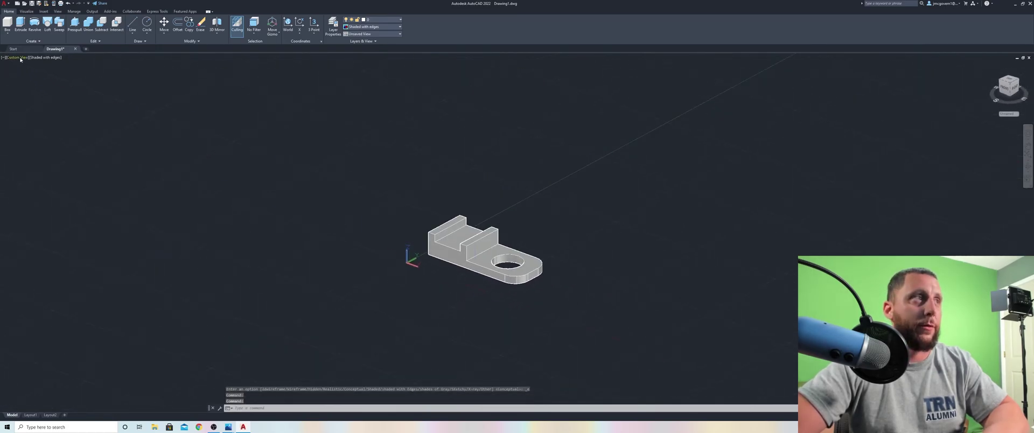
Go via Top back to SE Isometric and return the display to 2D Wireframe.
left_click(20, 57)
left_click(14, 71)
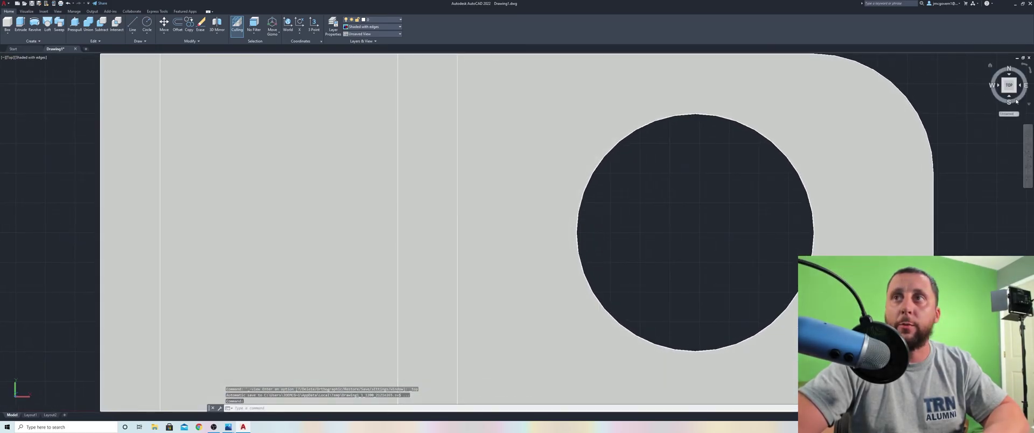
left_click(1016, 101)
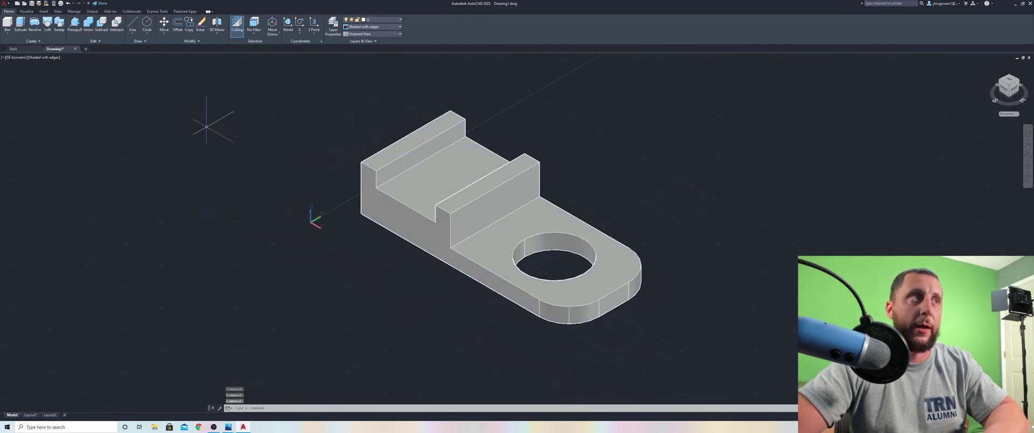
left_click(40, 57)
left_click(59, 64)
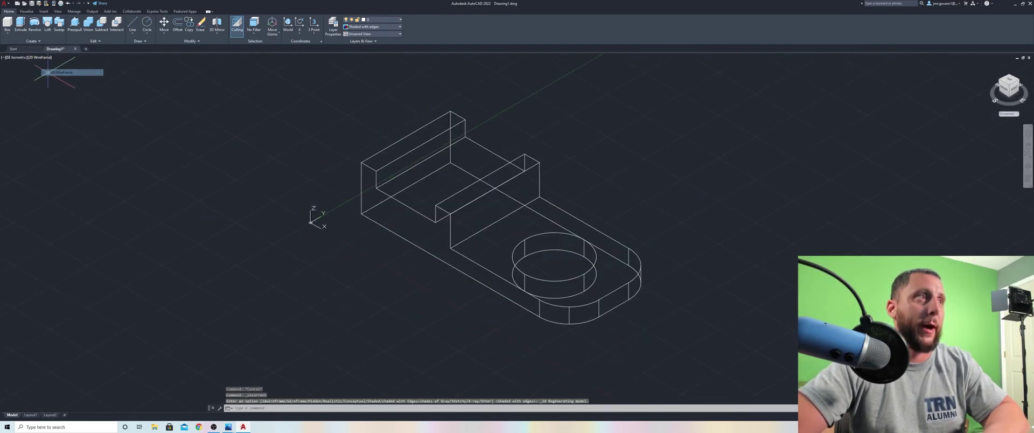
Move the object picked on the bracket's raised end a distance of 25 units.
double_click(133, 24)
left_click(356, 160)
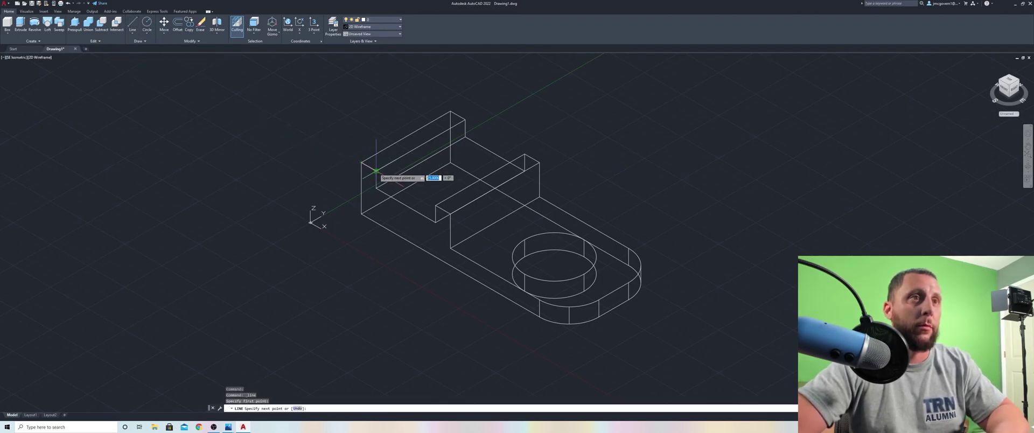
key("Escape")
left_click(161, 31)
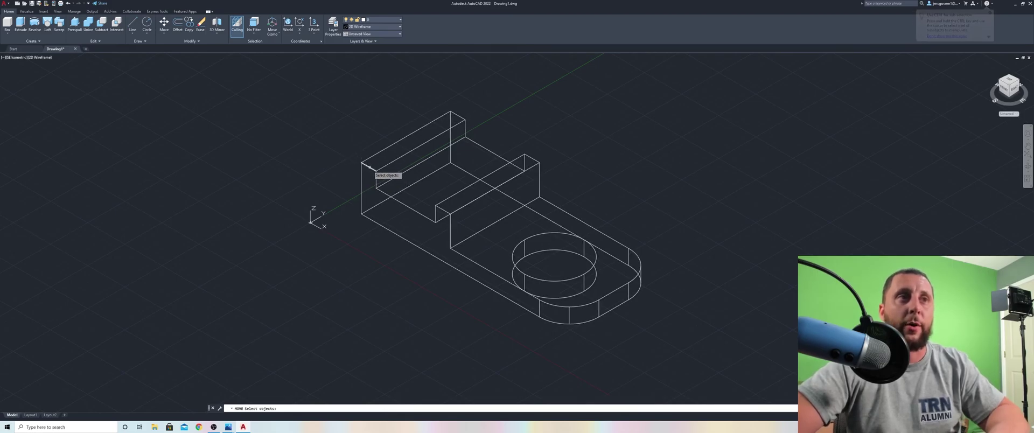
left_click(376, 163)
key("Return")
left_click(382, 166)
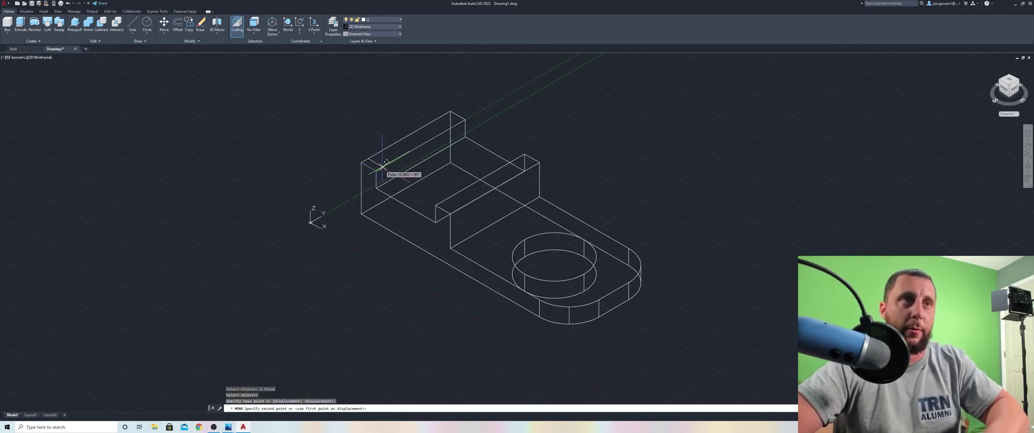
type("25")
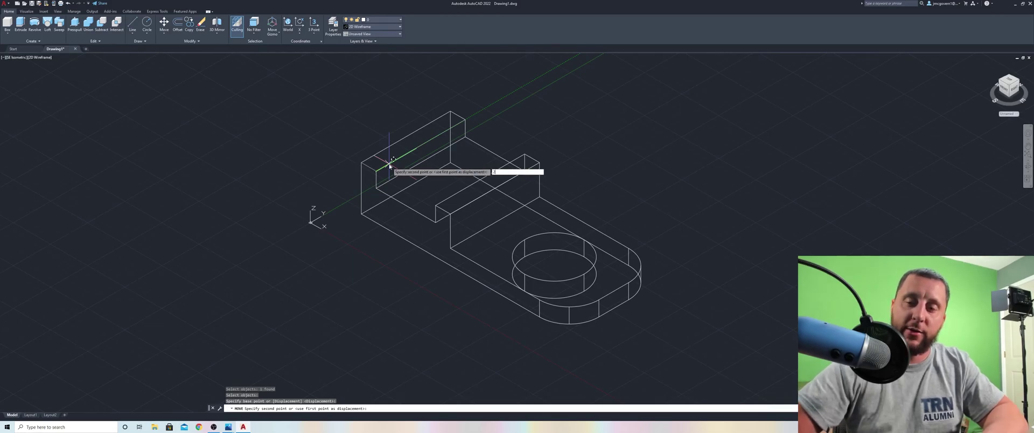
key("Return")
key("Escape")
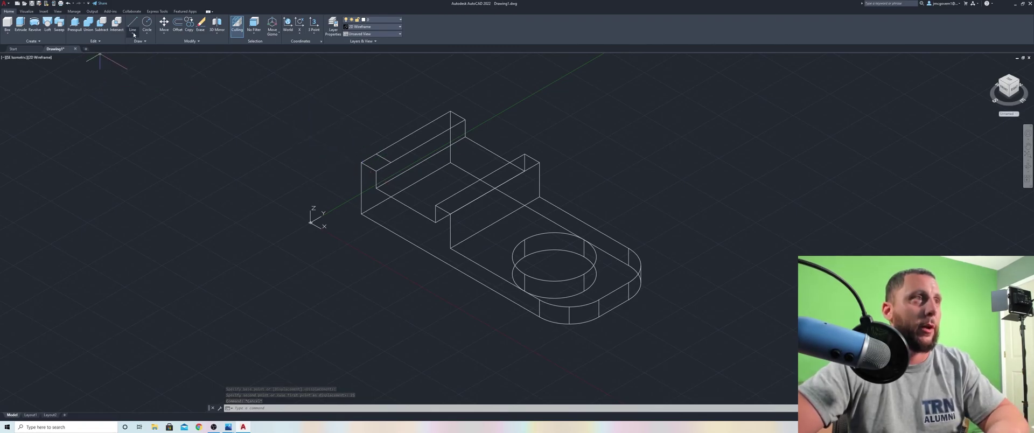
left_click(153, 40)
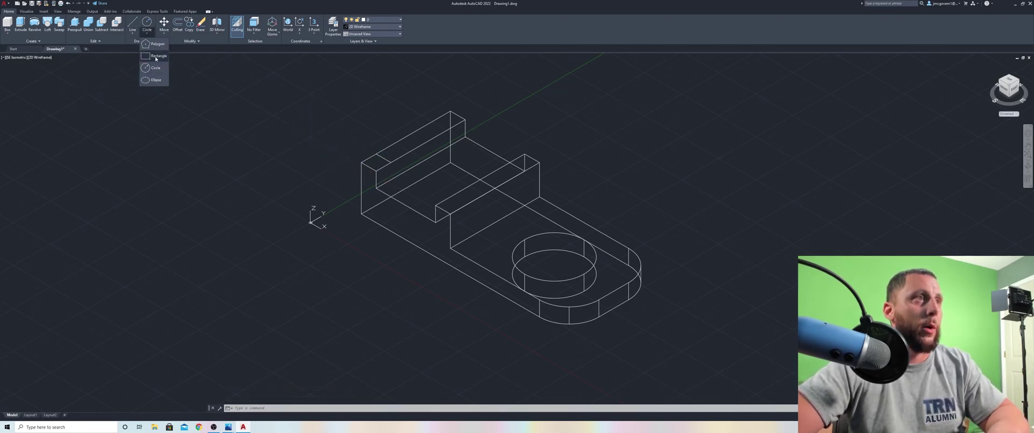
left_click(144, 47)
left_click(376, 154)
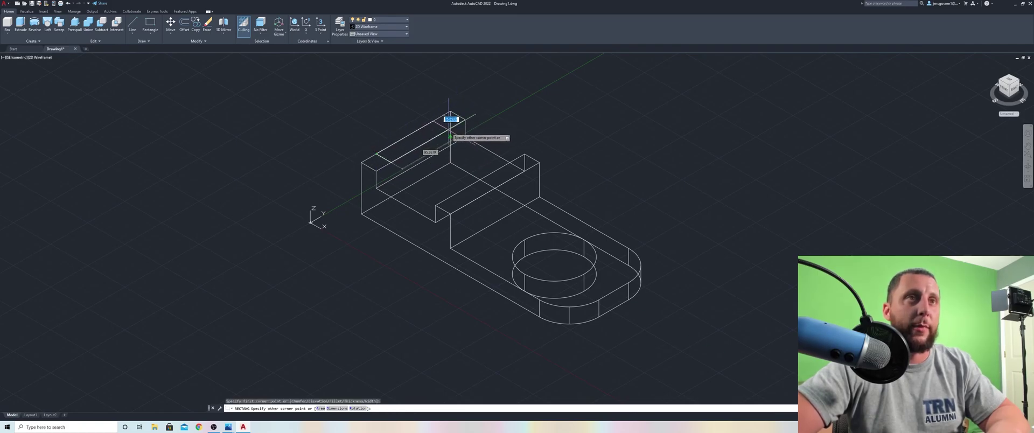
left_click(338, 408)
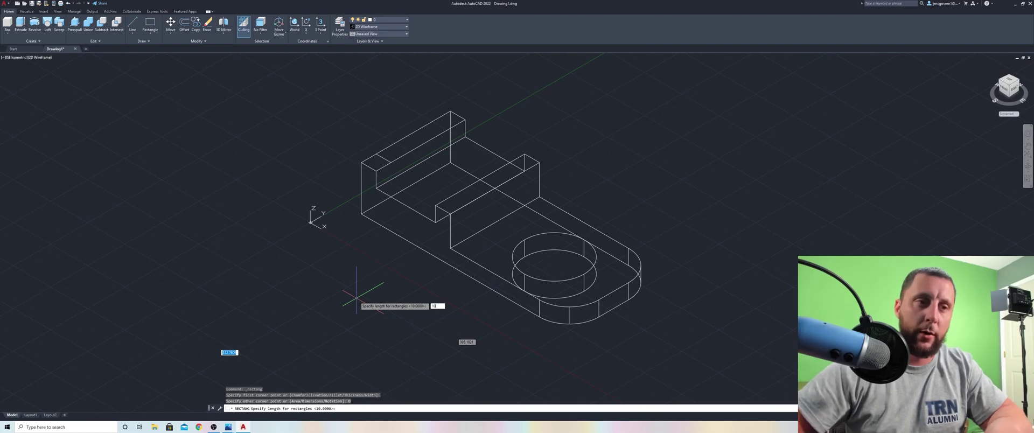
key("Return")
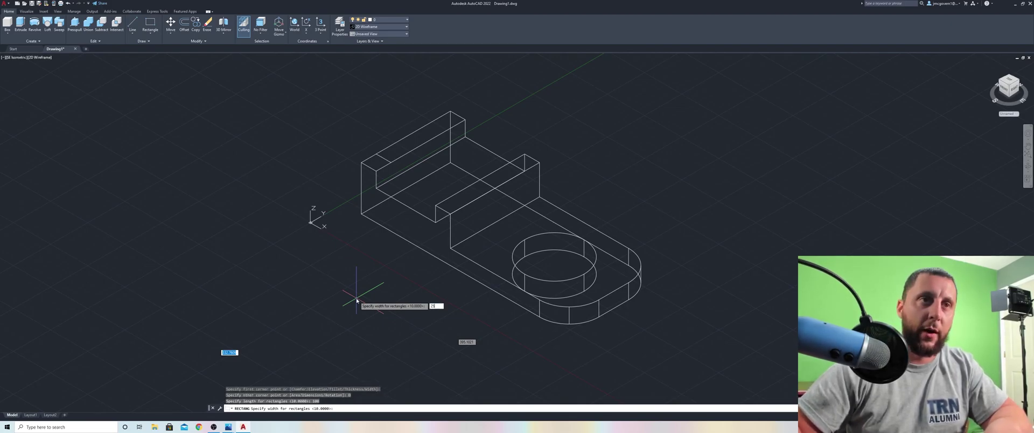
type("25")
key("Return")
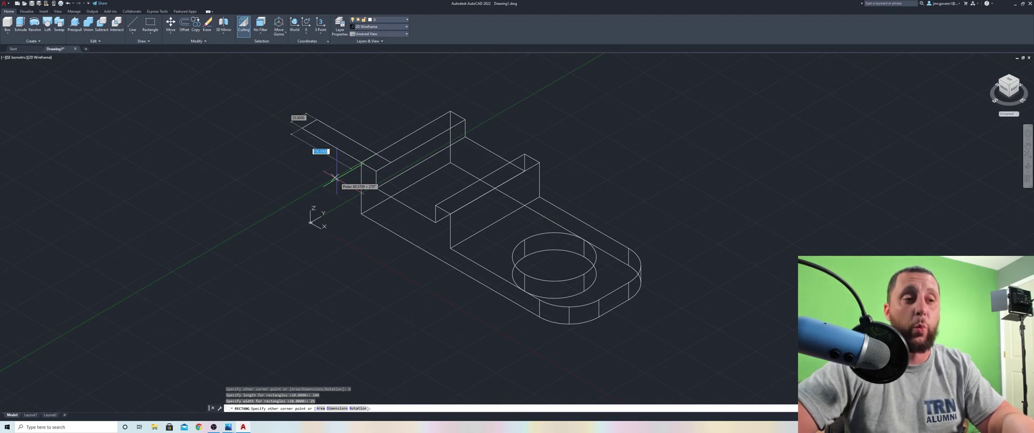
key("Escape")
key("Escape")
key("Escape")
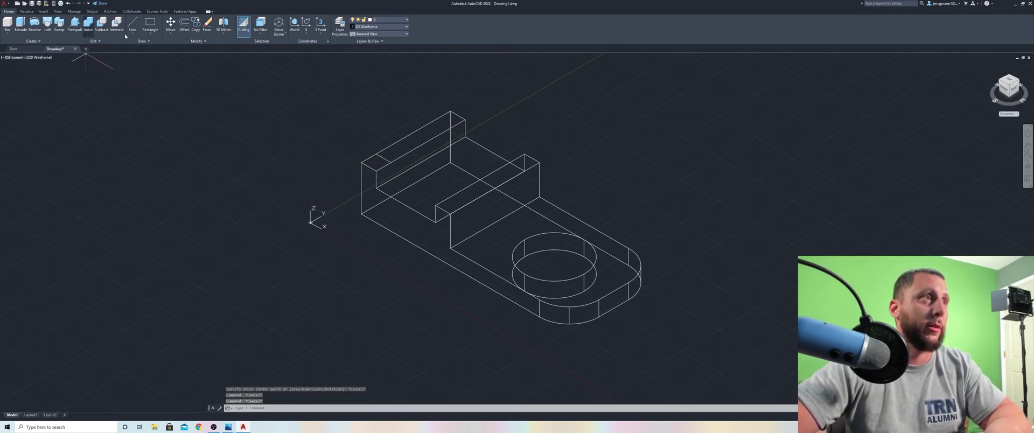
Draw a 25 by 100 rectangle from the left raised tab's corner.
left_click(150, 23)
left_click(375, 155)
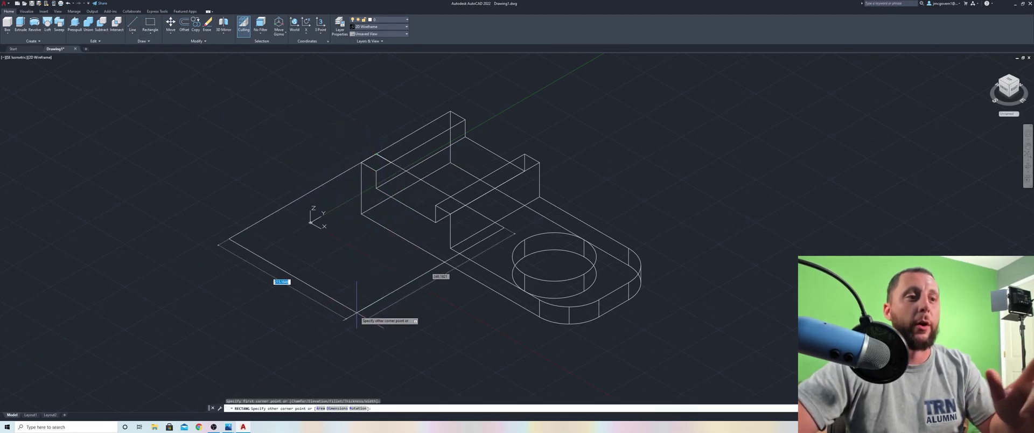
left_click(339, 408)
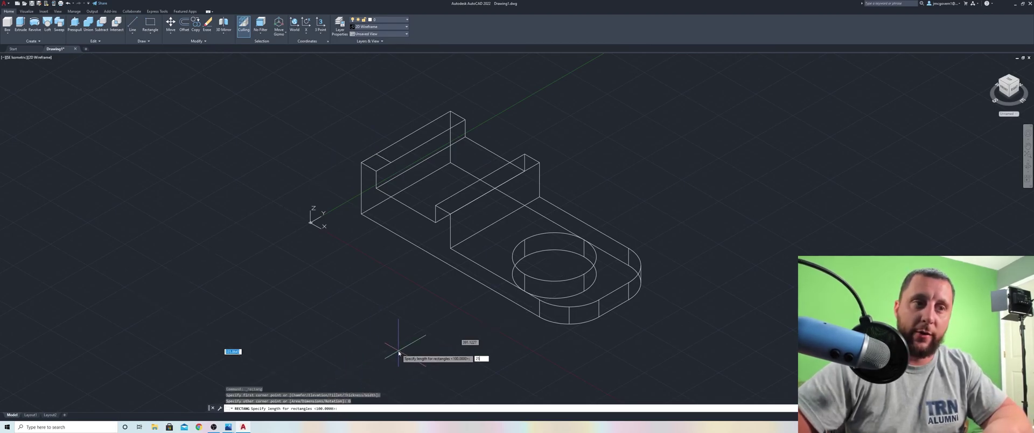
type("25")
key("Return")
type("100")
key("Return")
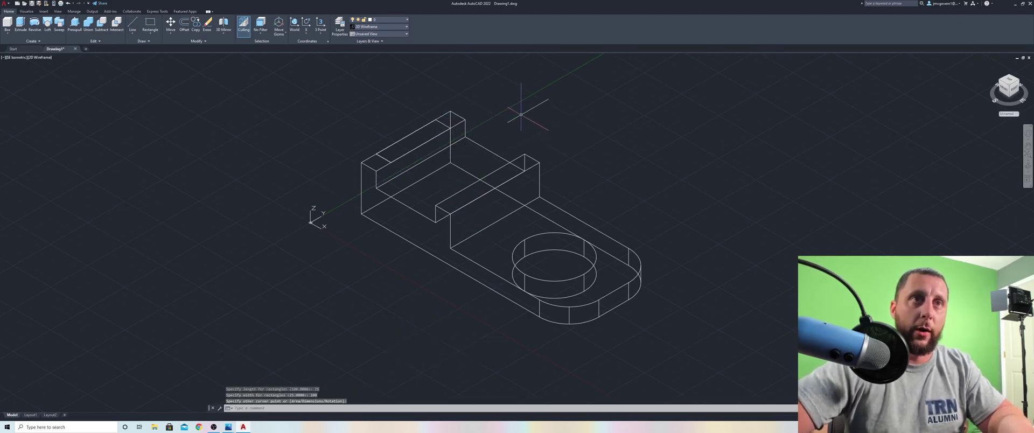
left_click(452, 114)
key("Escape")
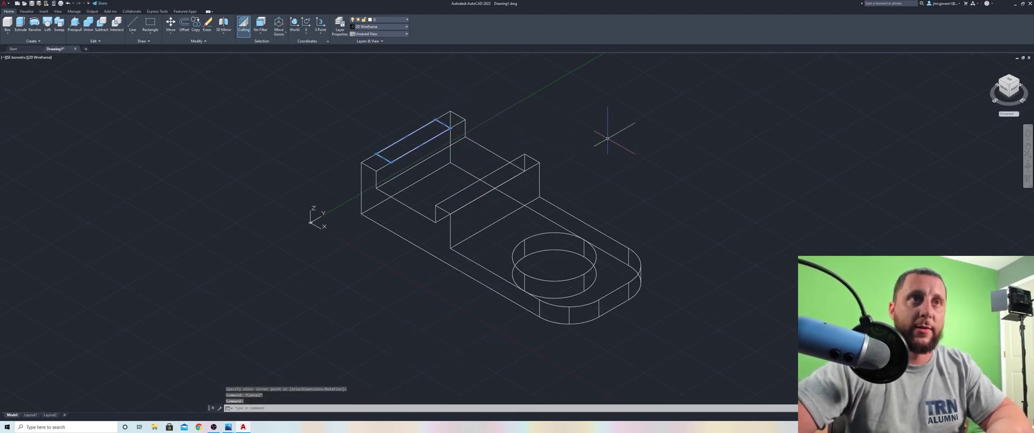
Extrude the rectangle 25 units into a box over the left tab.
type("ext")
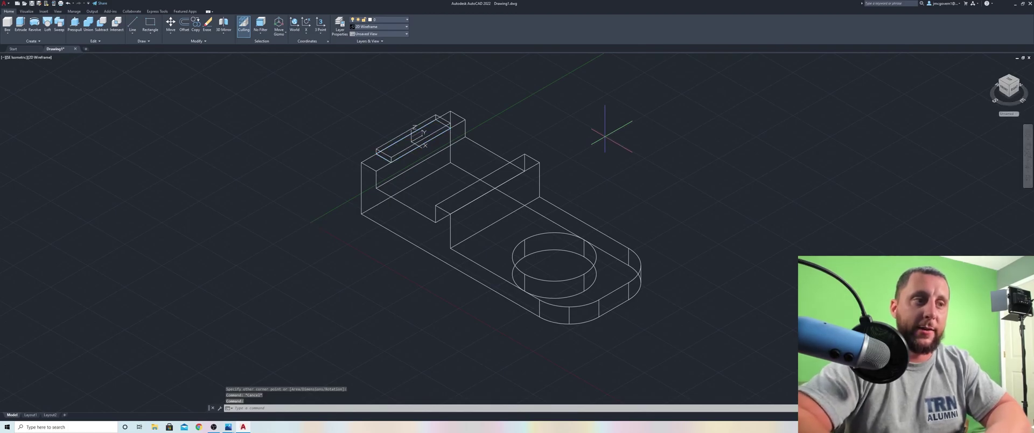
key("Return")
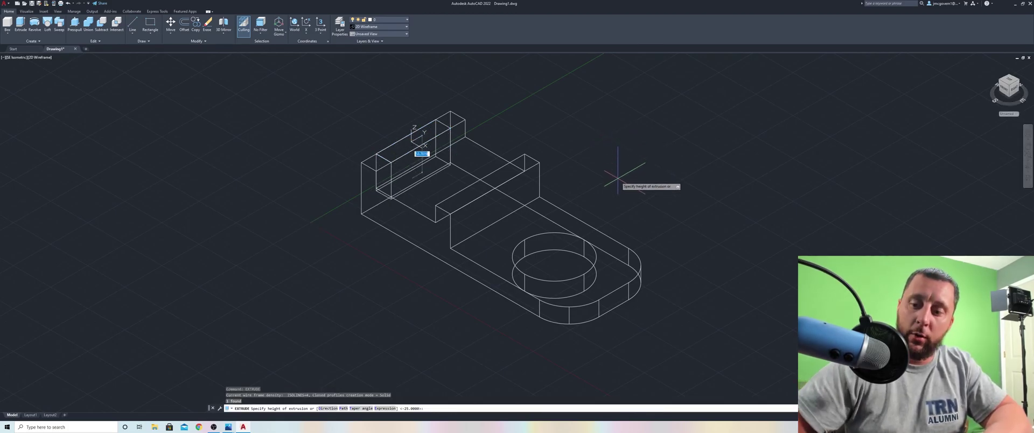
type("25")
key("Return")
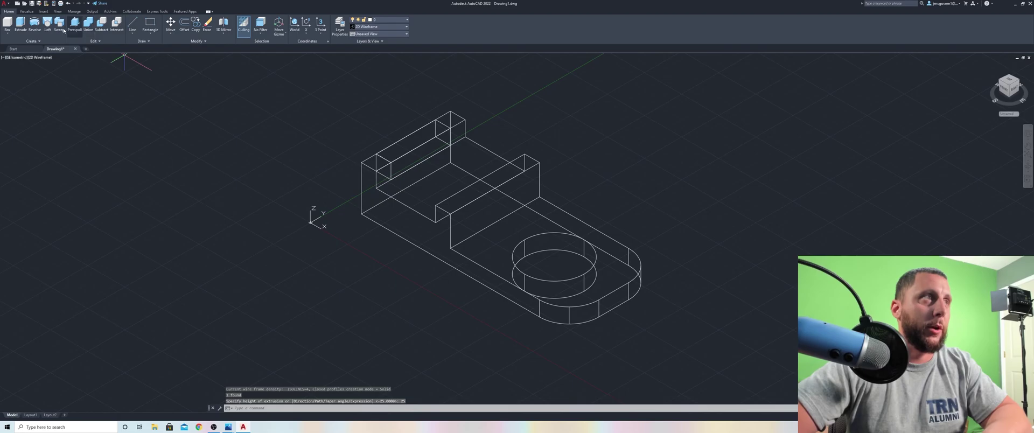
left_click(396, 140)
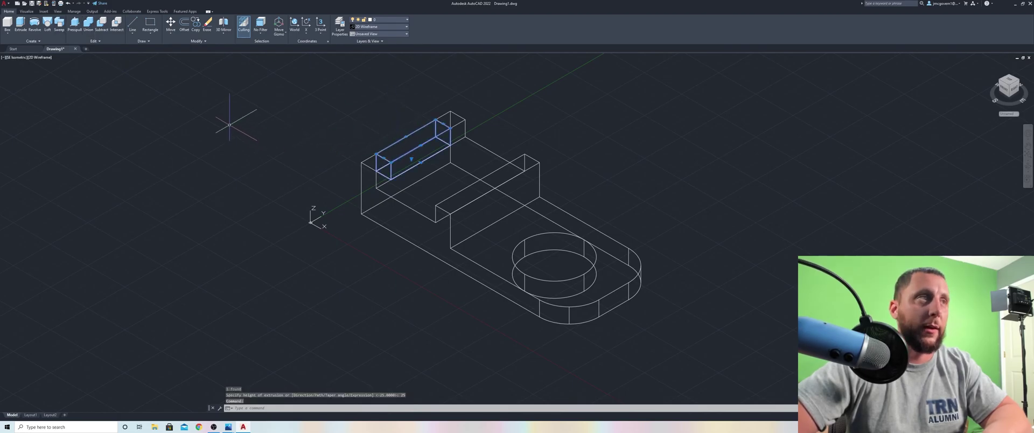
left_click(196, 24)
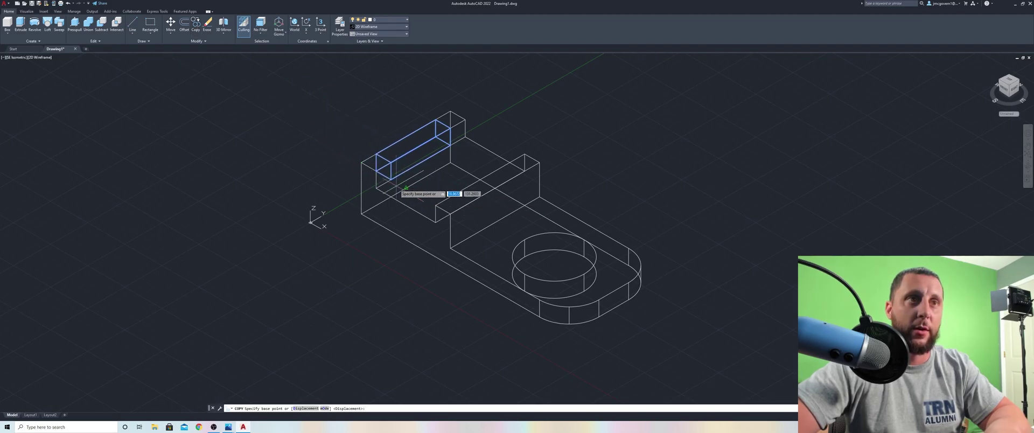
Copy the 25-unit box from its corner onto the bracket's other raised end.
key("Escape")
left_click(393, 145)
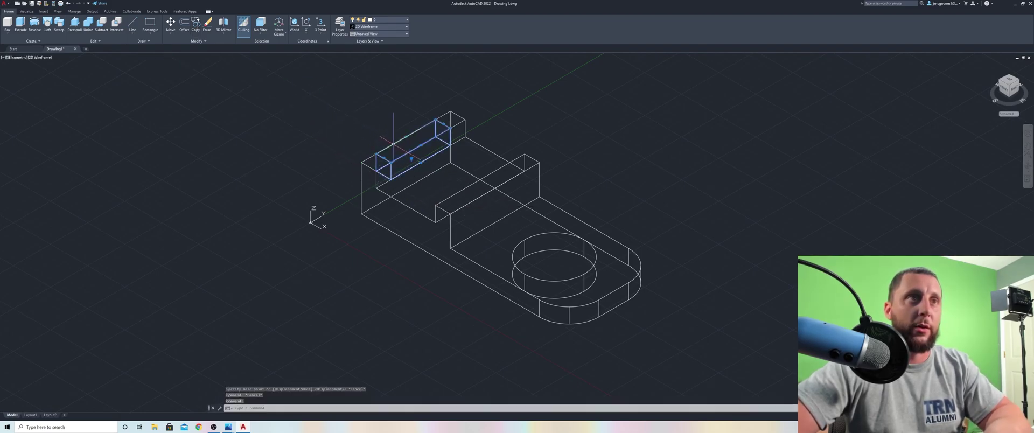
key("Escape")
left_click(195, 23)
key("Escape")
key("Escape")
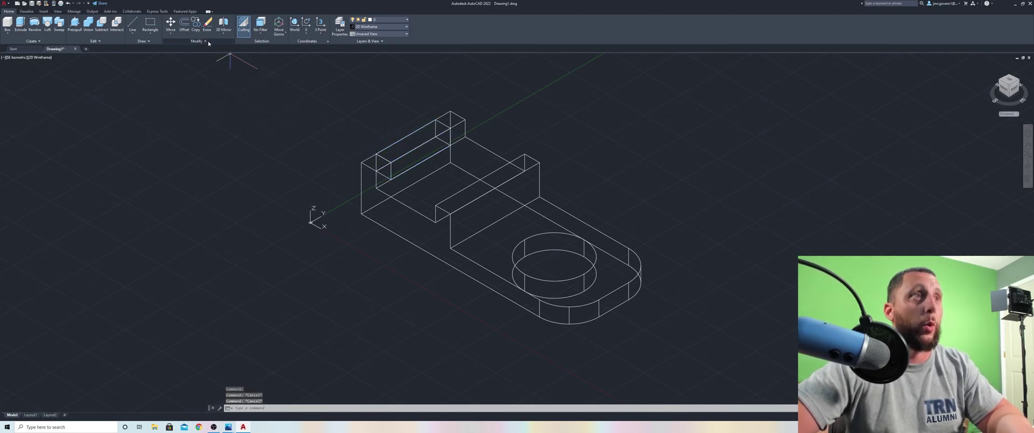
left_click(196, 24)
left_click(392, 141)
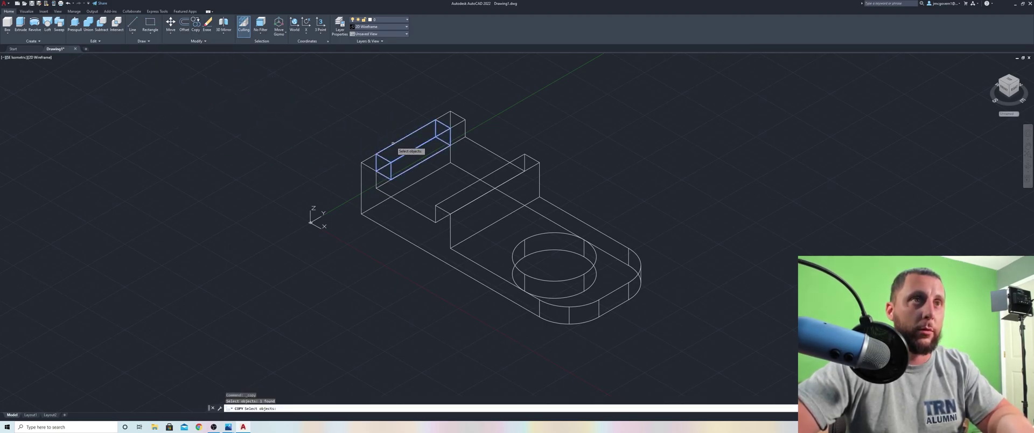
key("Return")
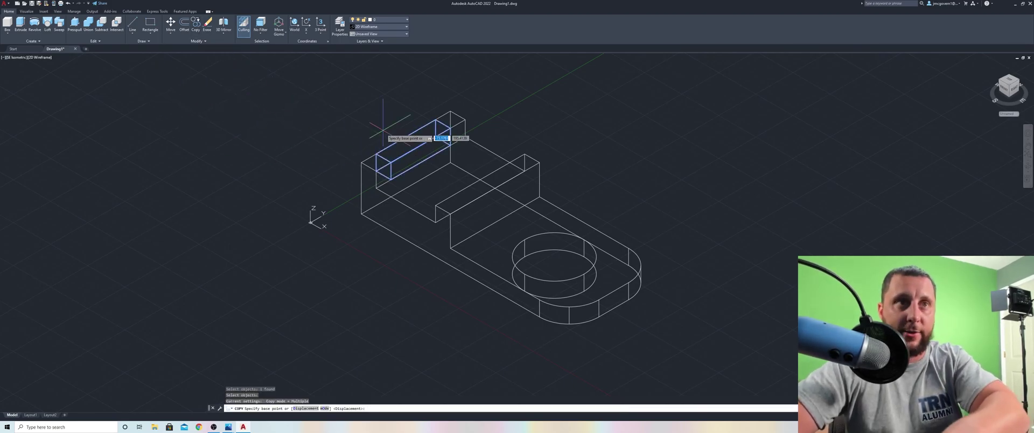
left_click(362, 162)
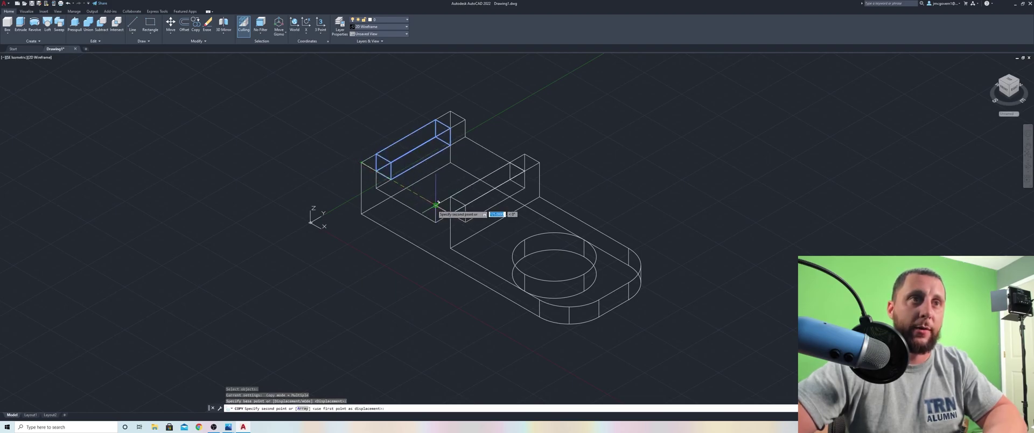
left_click(436, 205)
key("Escape")
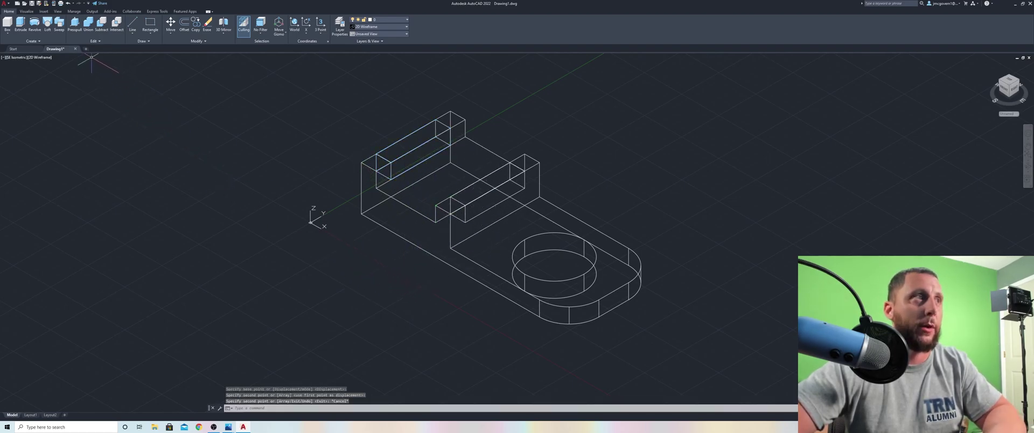
Subtract both boxes from the bracket, leaving small square corner posts on the raised ends.
left_click(101, 24)
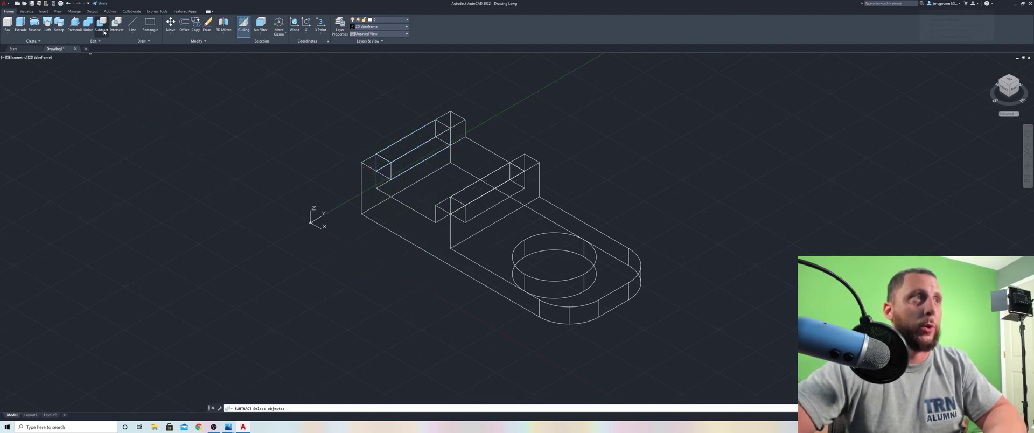
left_click(413, 208)
key("Return")
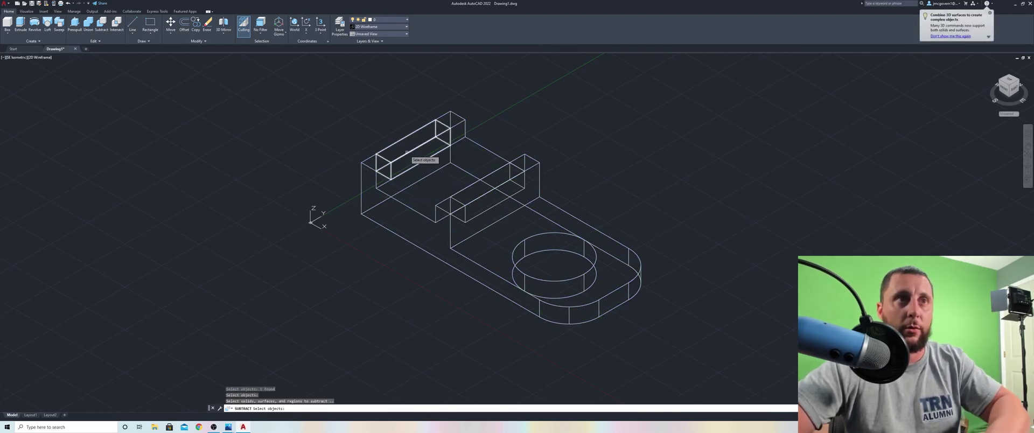
left_click(406, 152)
left_click(487, 194)
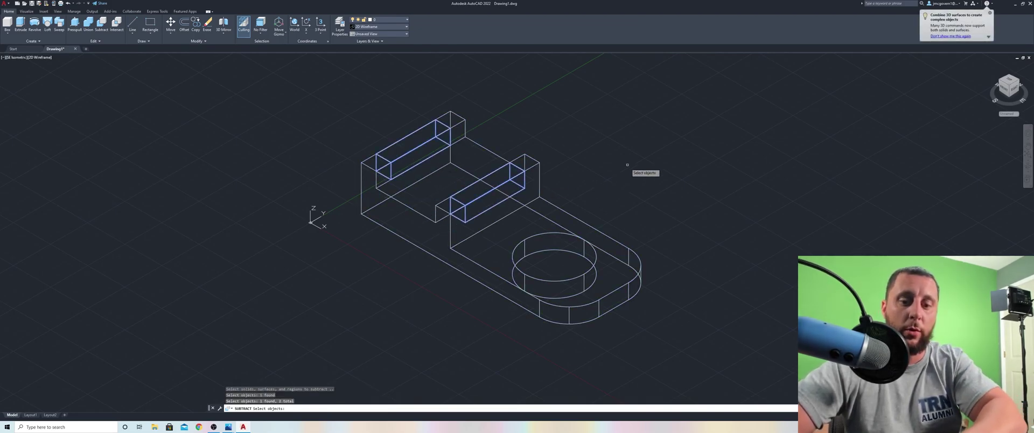
key("Return")
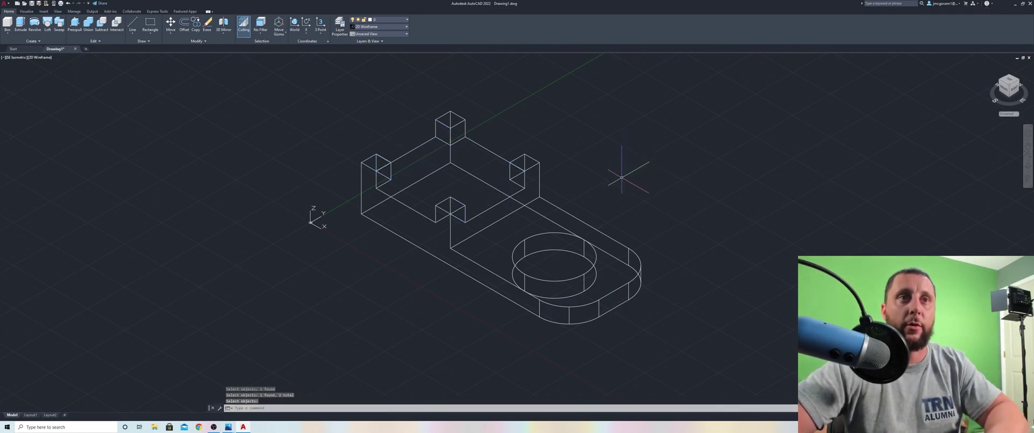
middle_click_drag(621, 177, 533, 178, "shift")
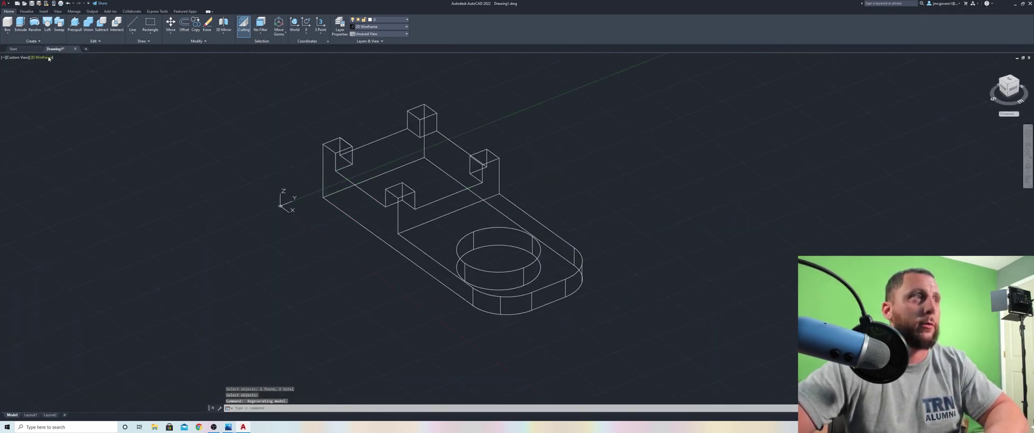
Show the bracket Shaded with edges from SE Isometric, then browse the Export menu.
left_click(48, 57)
left_click(81, 103)
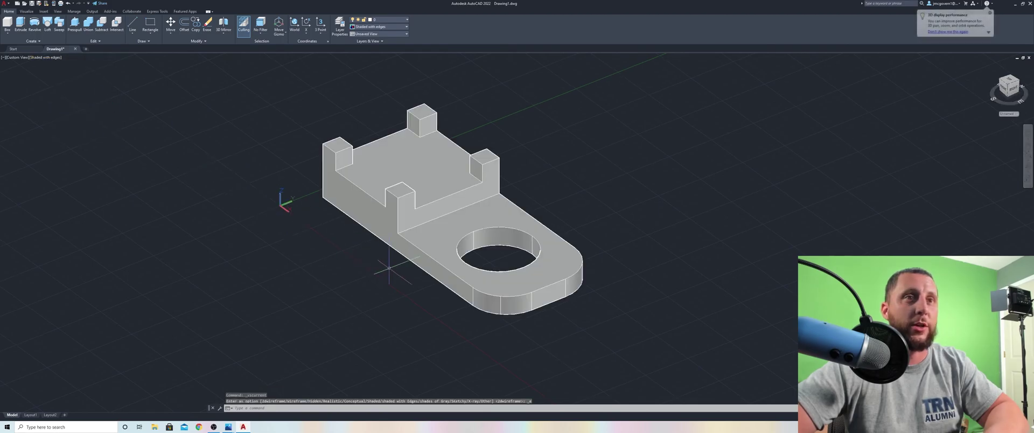
left_click(1006, 90)
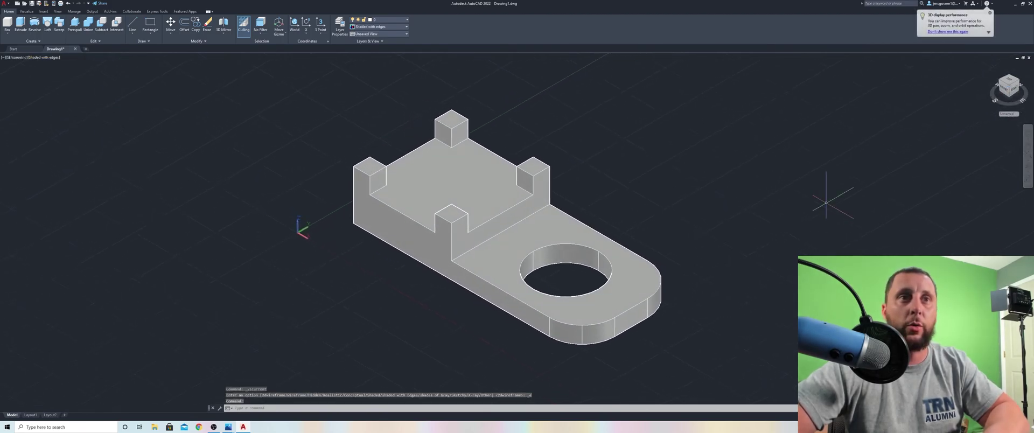
left_click(5, 3)
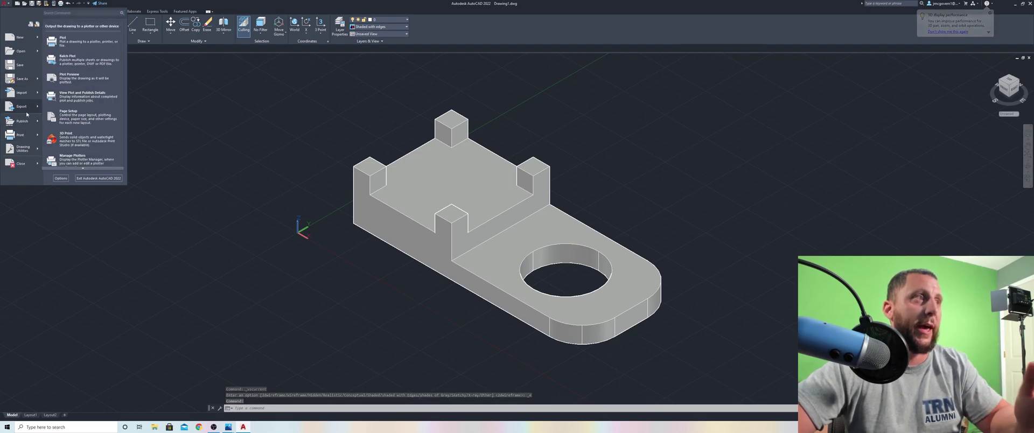
mouse_move(26, 110)
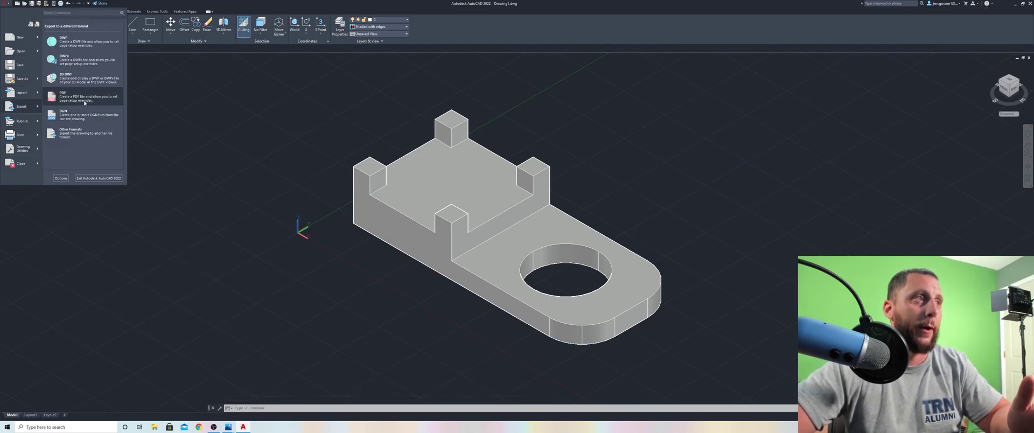
left_click(270, 144)
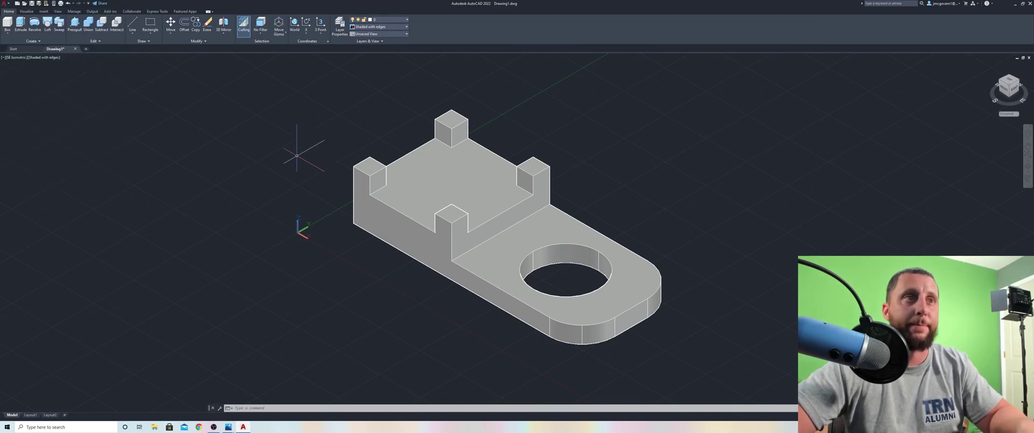
left_click(369, 174)
left_click(277, 166)
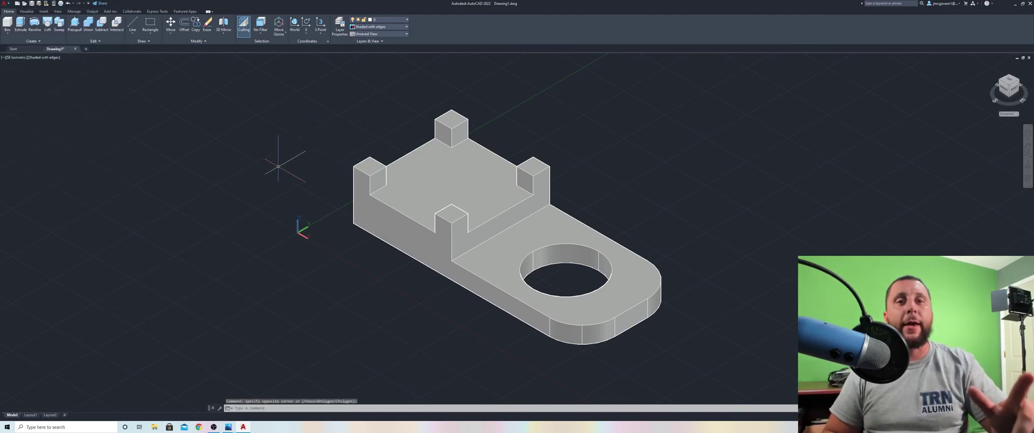